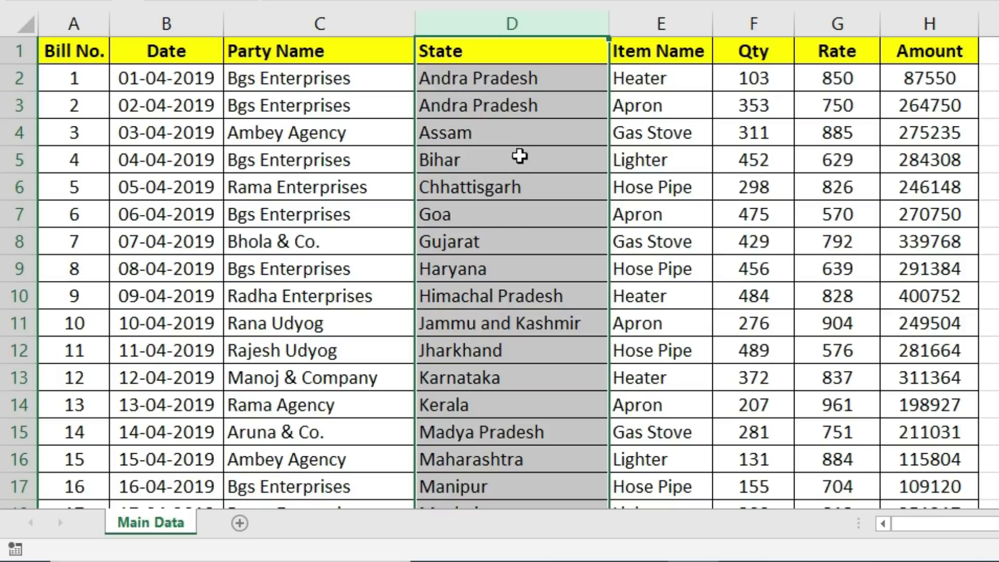
- Examine the State, Qty, Rate and Amount columns of the sales data on the Main Data sheet
{"action": "left_click", "coordinate": [515, 186]}
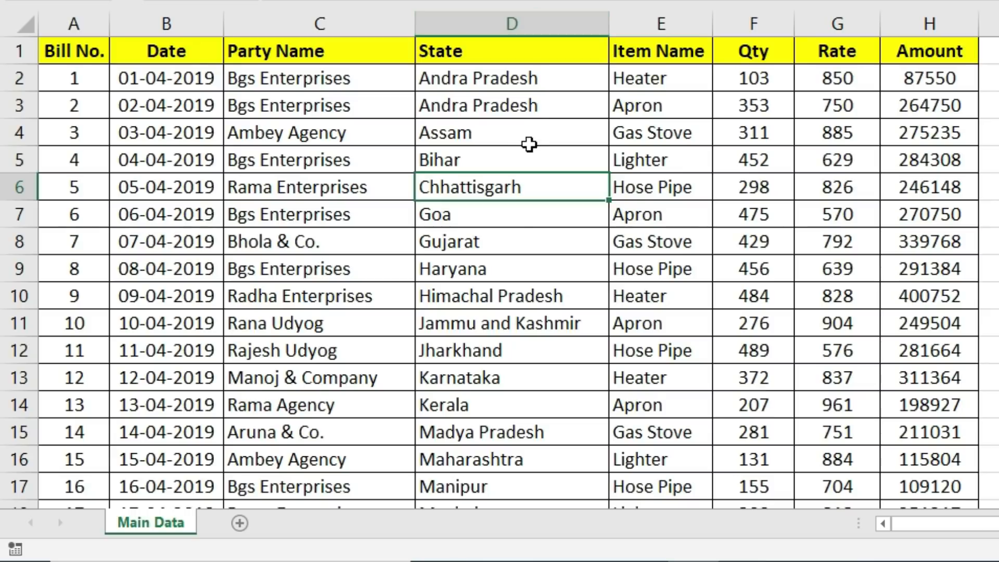
{"action": "left_click_drag", "start_coordinate": [534, 77], "coordinate": [541, 392]}
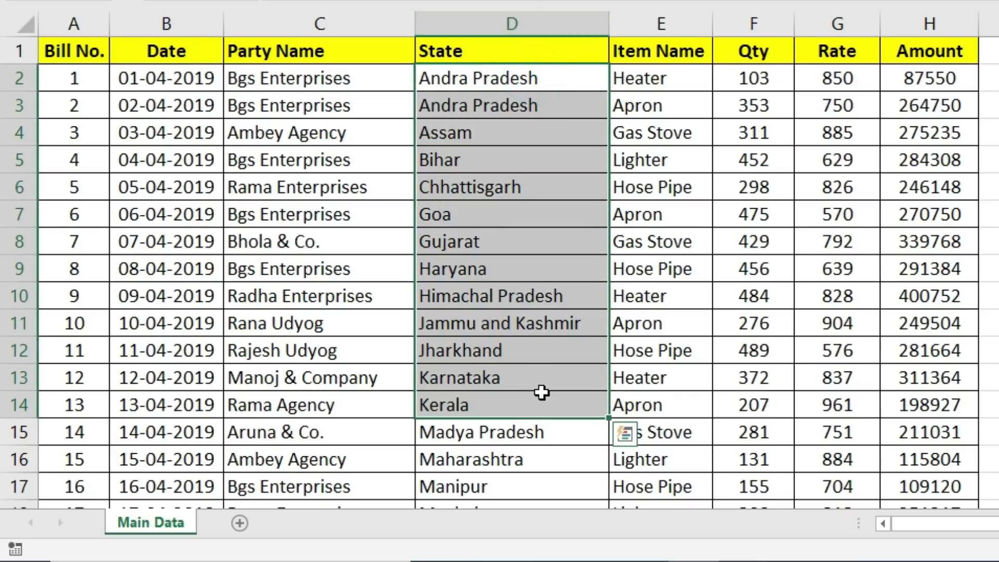
{"action": "left_click", "coordinate": [521, 356]}
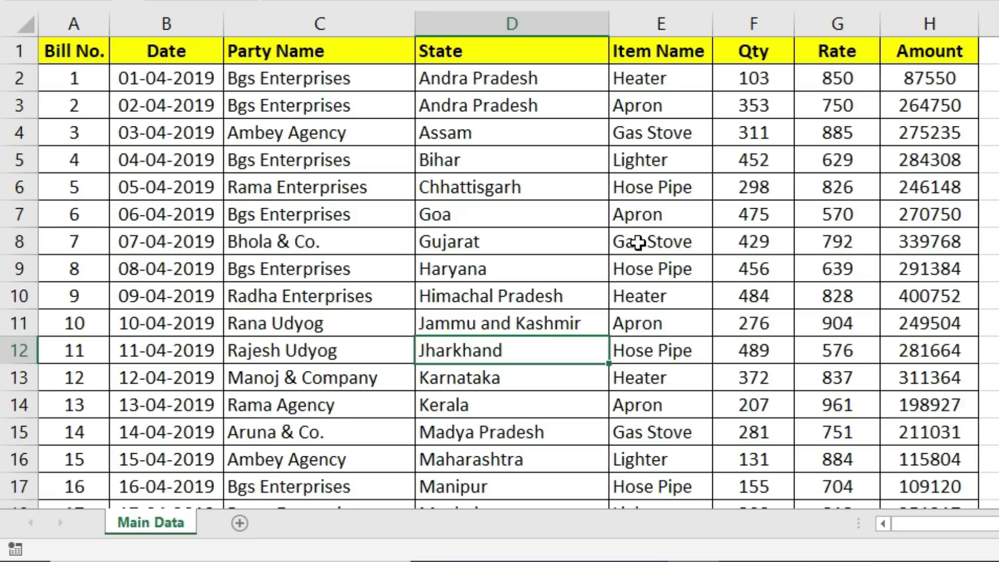
{"action": "left_click", "coordinate": [777, 21]}
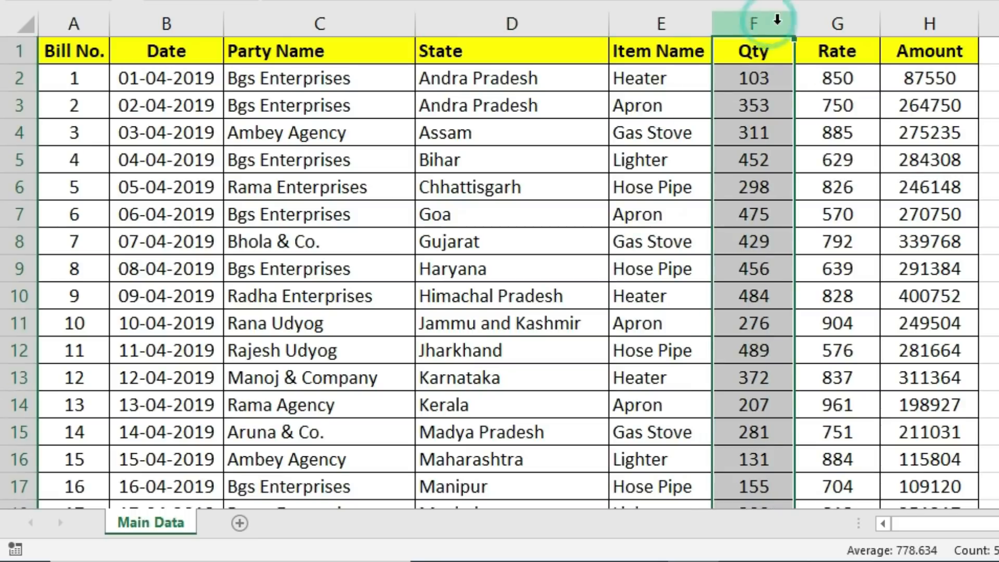
{"action": "left_click", "coordinate": [822, 21]}
{"action": "left_click", "coordinate": [930, 23]}
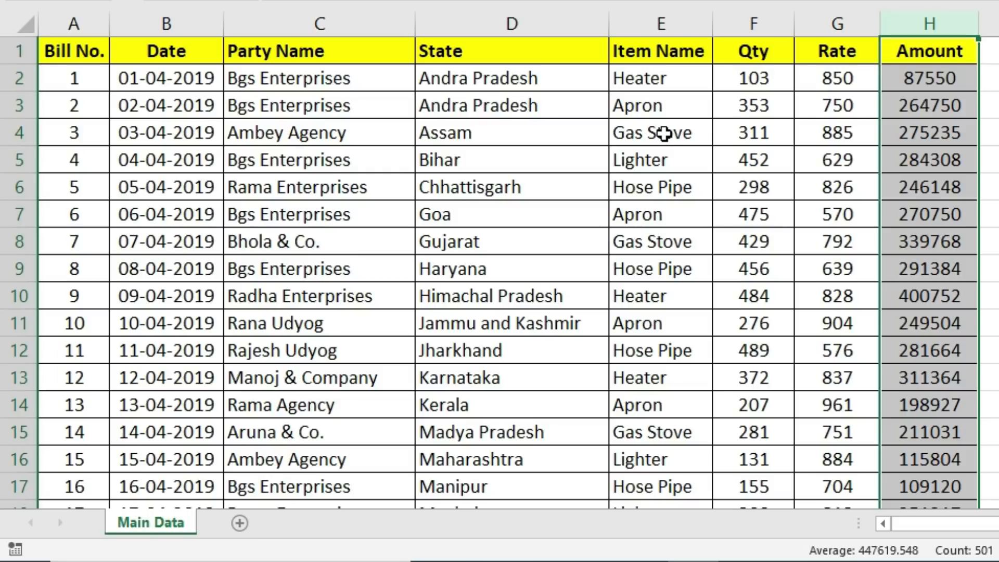
{"action": "left_click", "coordinate": [474, 242]}
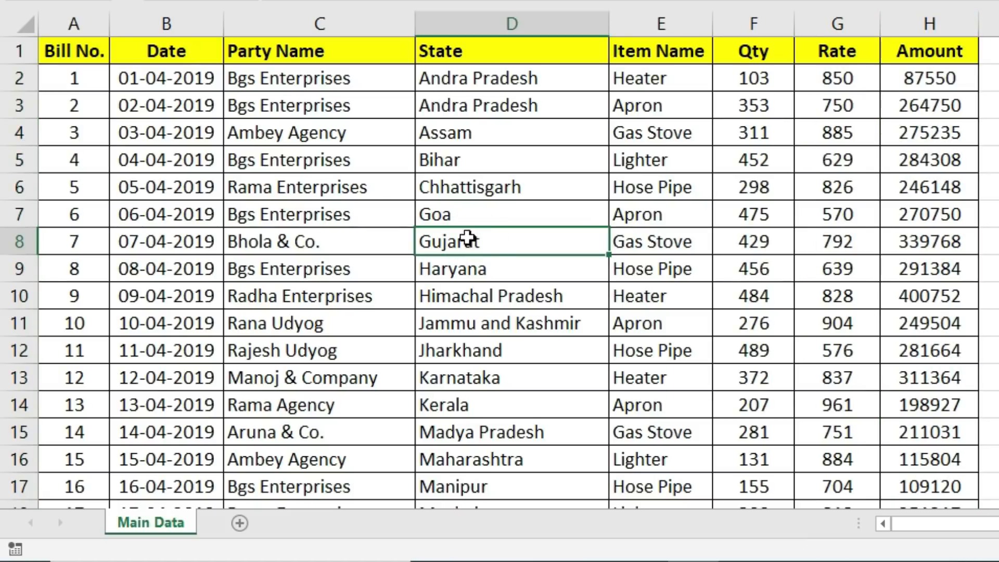
- Convert the sales data range A1:H501 into a table with headers and apply the light yellow table style
{"action": "left_click", "coordinate": [394, 207]}
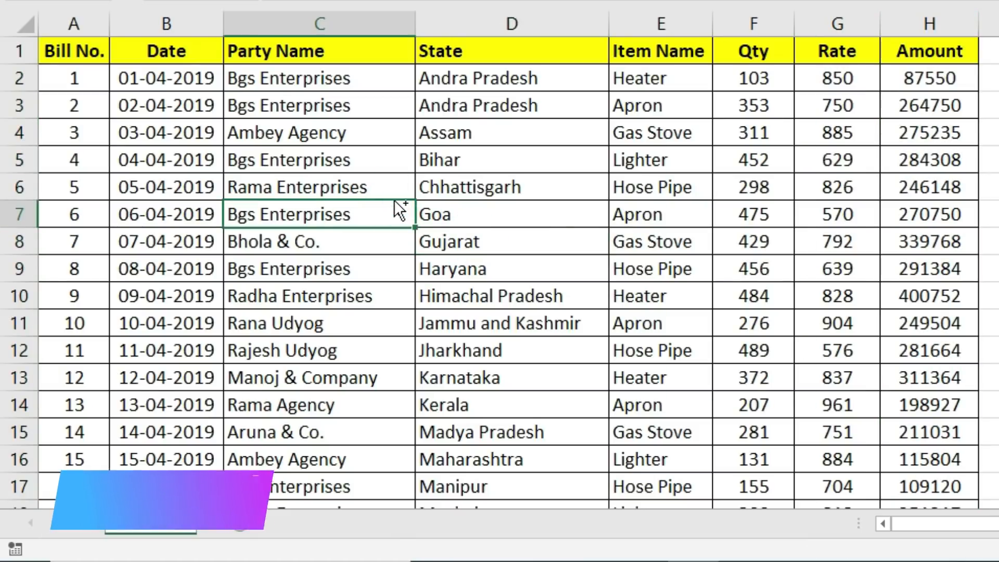
{"action": "key", "text": "ctrl+t"}
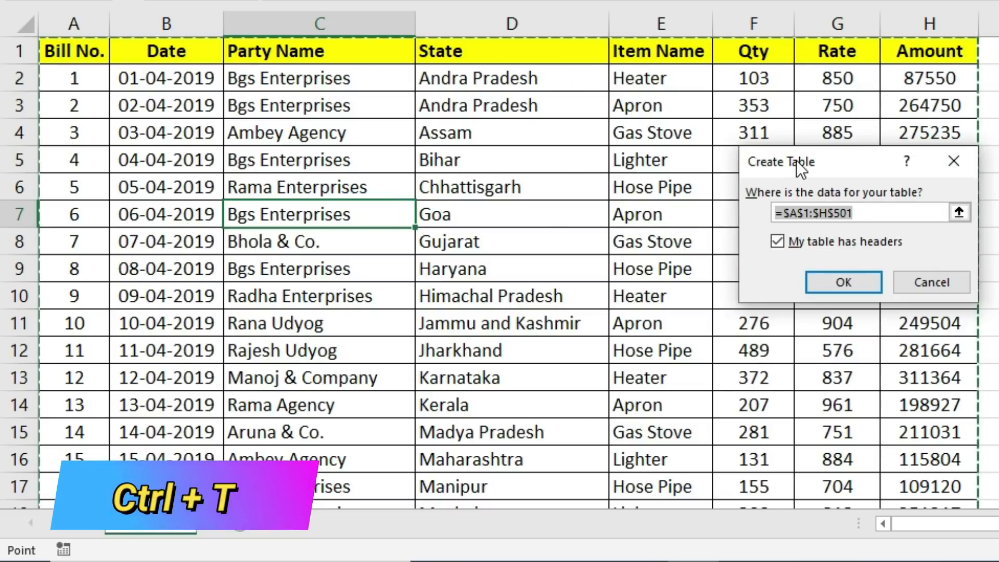
{"action": "left_click_drag", "start_coordinate": [796, 160], "coordinate": [550, 155]}
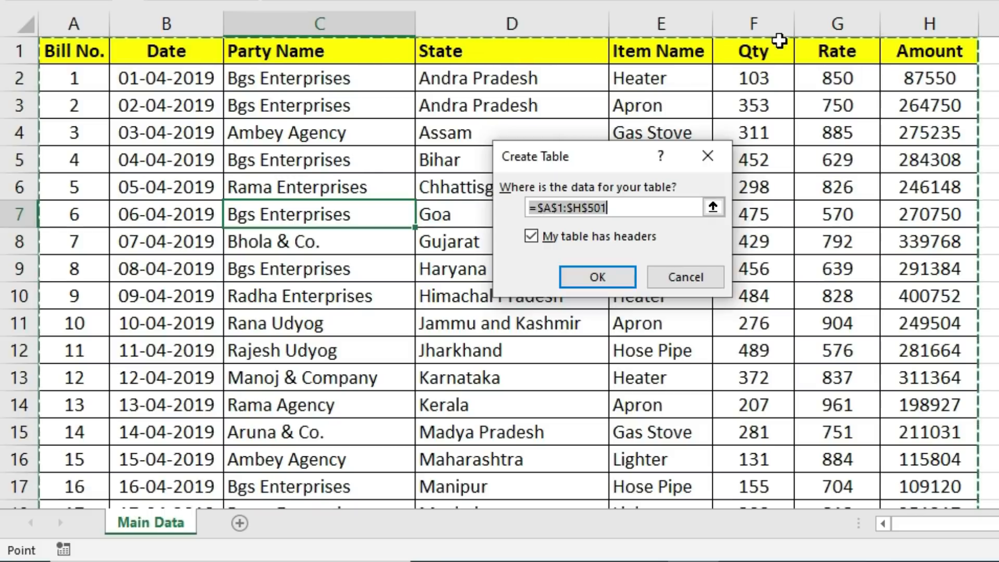
{"action": "left_click", "coordinate": [610, 277]}
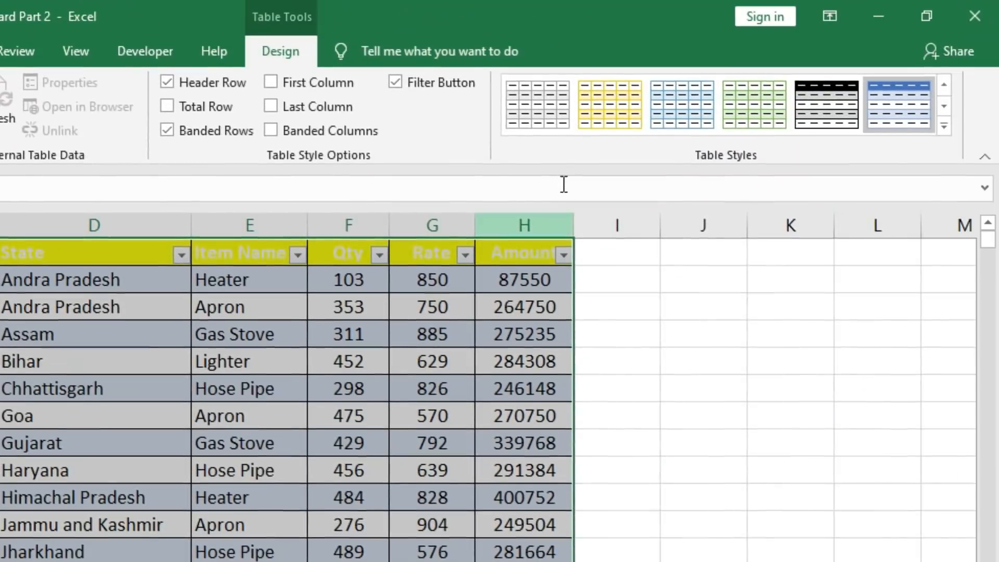
{"action": "left_click", "coordinate": [596, 108]}
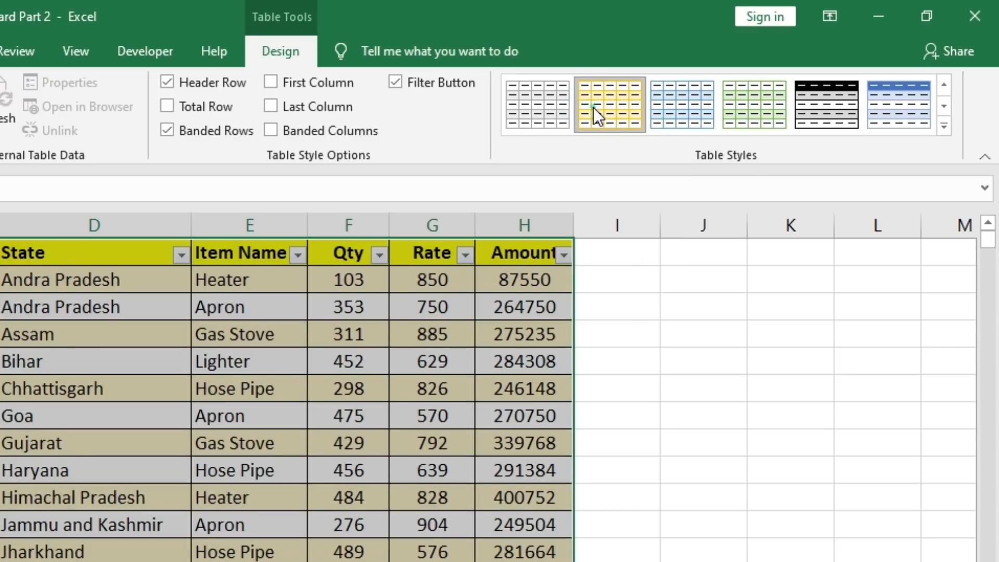
- Create a PivotTable from Table1 on a new worksheet
{"action": "left_click", "coordinate": [90, 353]}
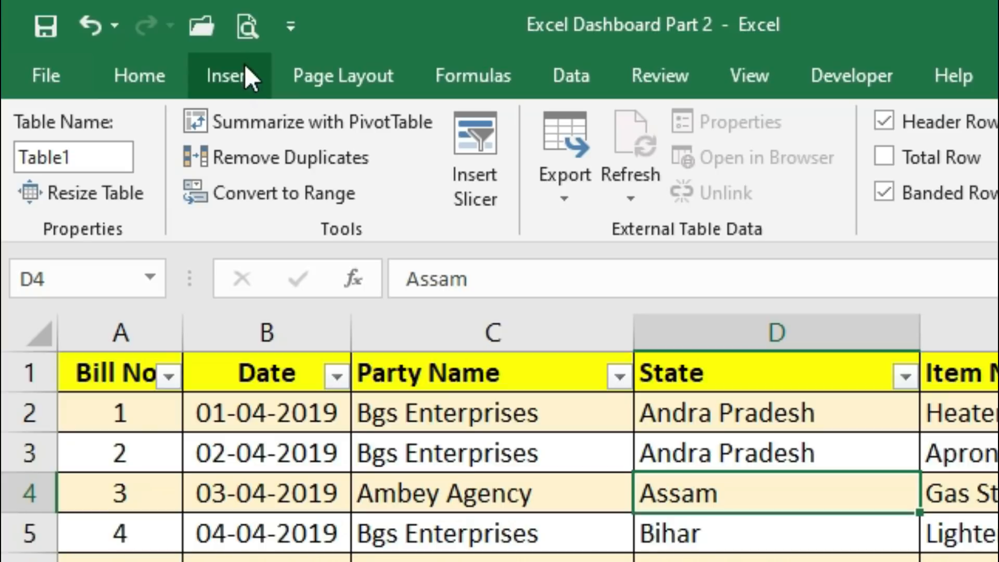
{"action": "left_click", "coordinate": [245, 78]}
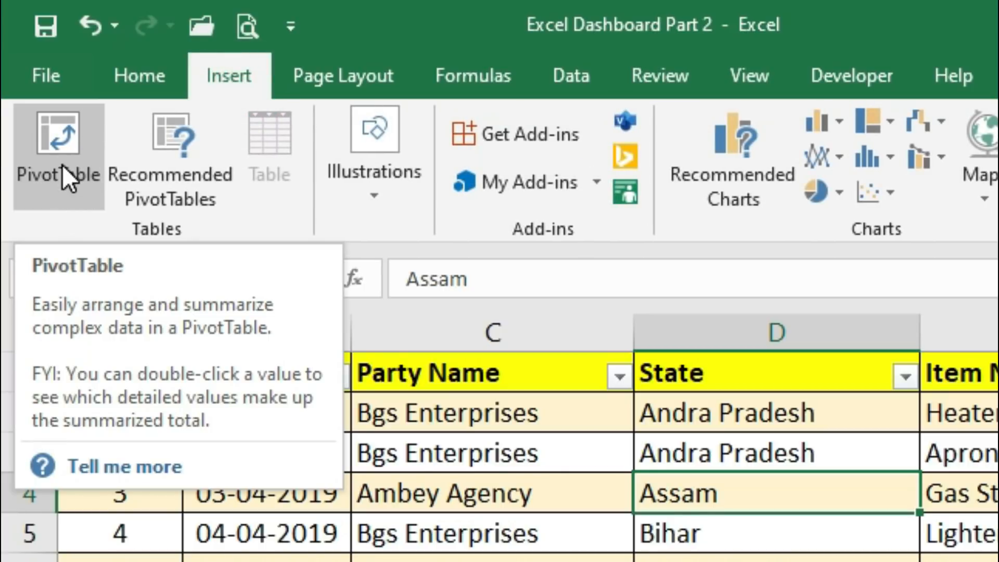
{"action": "left_click", "coordinate": [65, 139]}
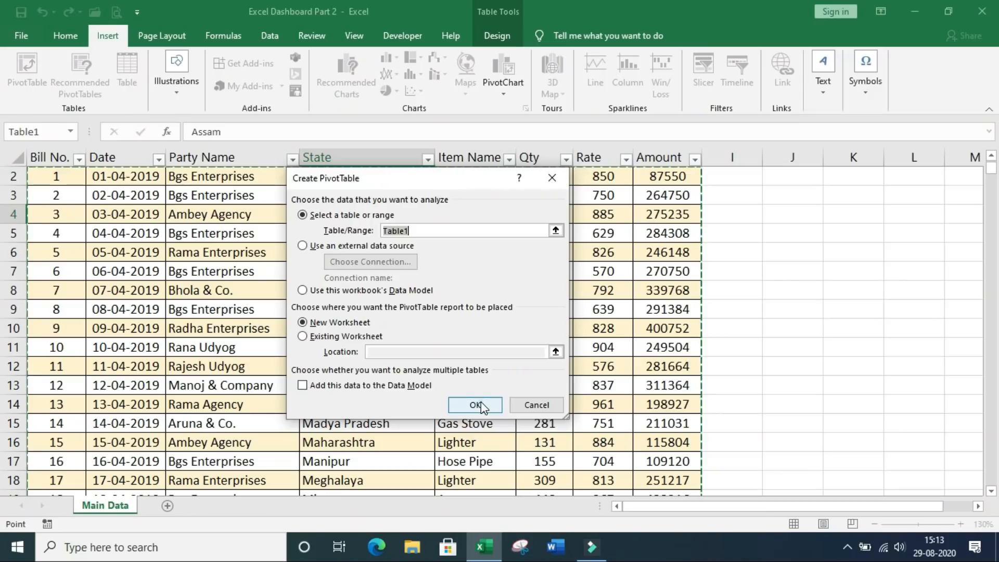
{"action": "left_click", "coordinate": [506, 508]}
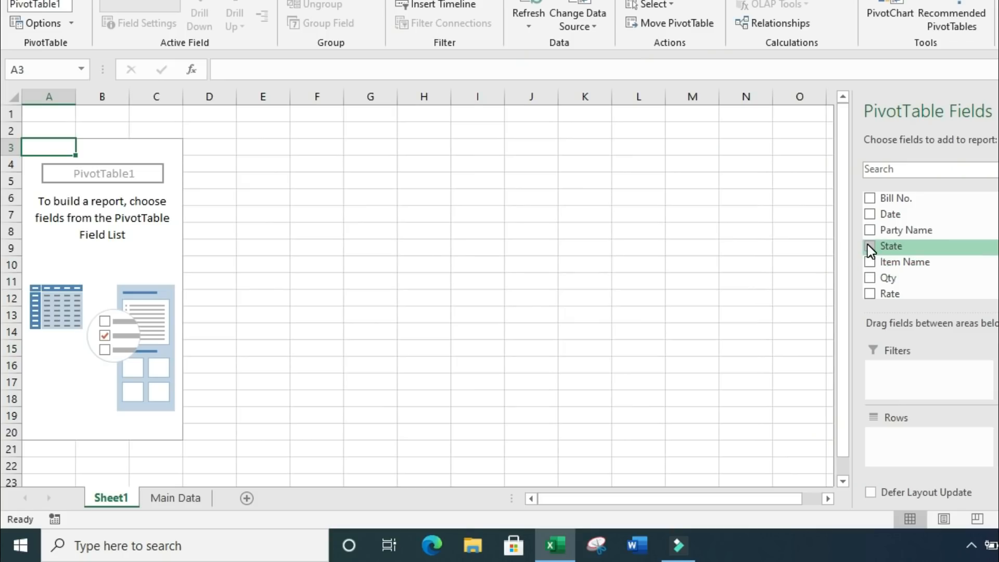
- Add State as the row field and Amount as the summed value field of the pivot table
{"action": "left_click", "coordinate": [866, 248]}
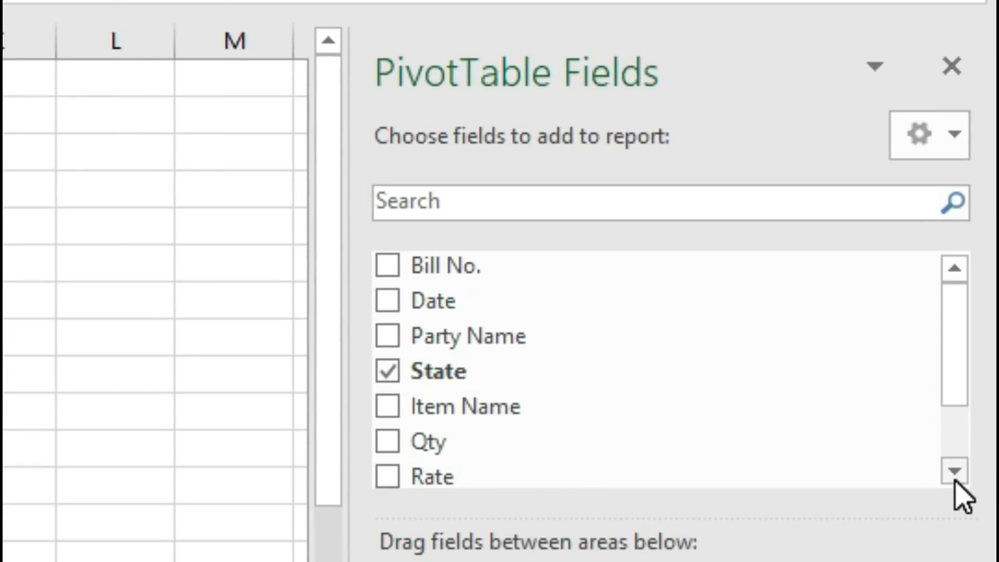
{"action": "left_click", "coordinate": [955, 473]}
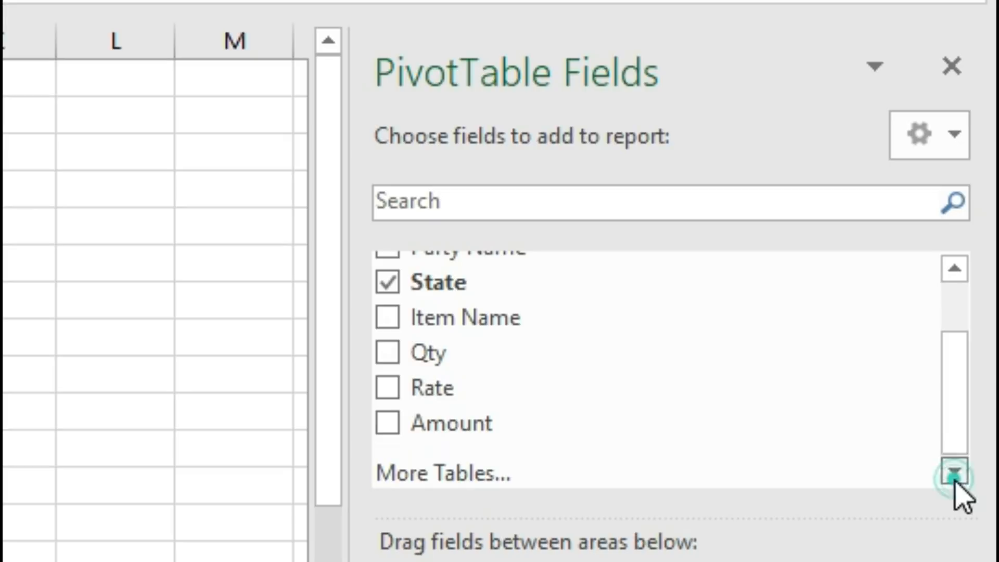
{"action": "left_click", "coordinate": [380, 430]}
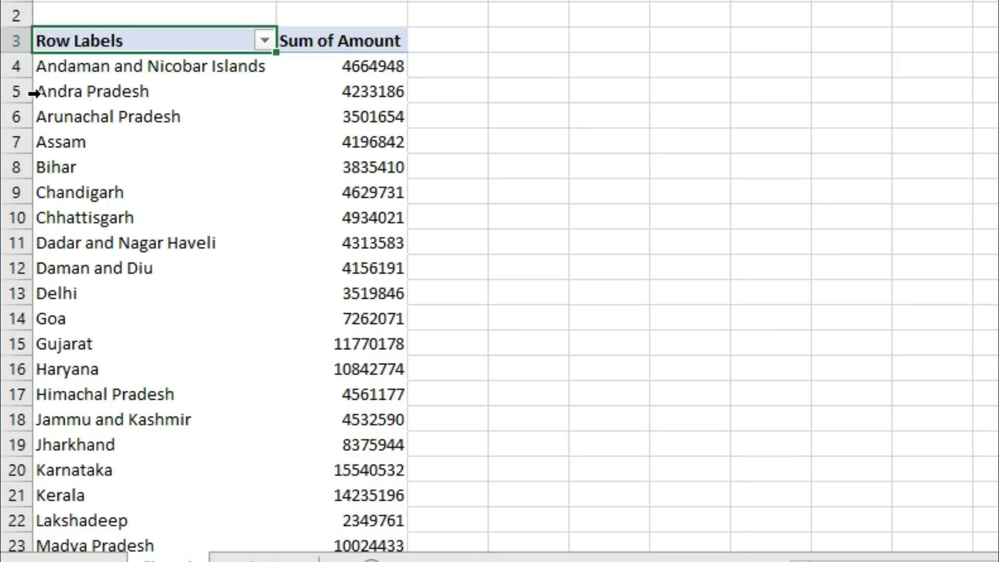
{"action": "left_click_drag", "start_coordinate": [188, 69], "coordinate": [173, 437]}
{"action": "left_click_drag", "start_coordinate": [351, 67], "coordinate": [329, 429]}
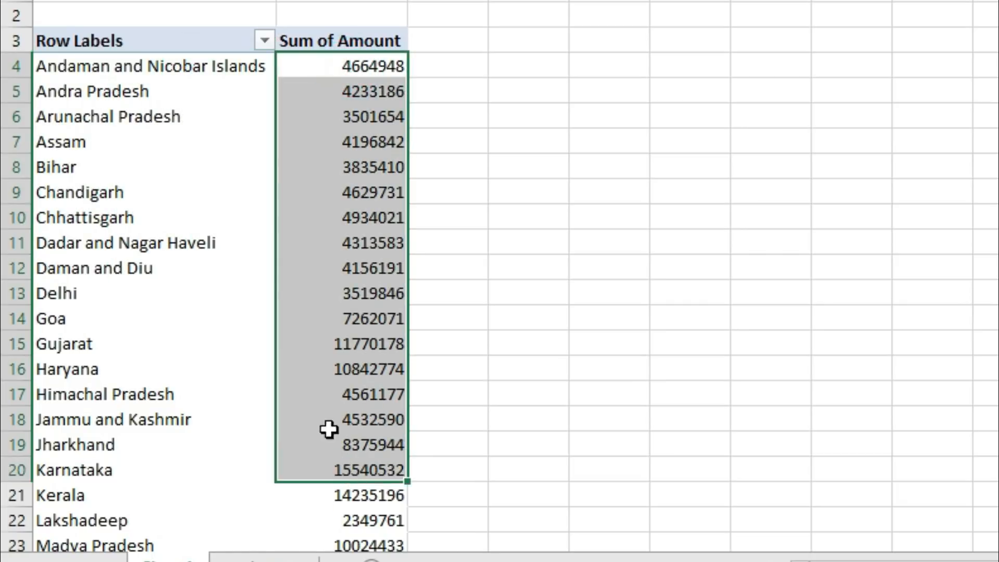
{"action": "left_click", "coordinate": [342, 219]}
- Rename the pivot table's Row Labels header as State and close the PivotTable field list
{"action": "left_click", "coordinate": [148, 41]}
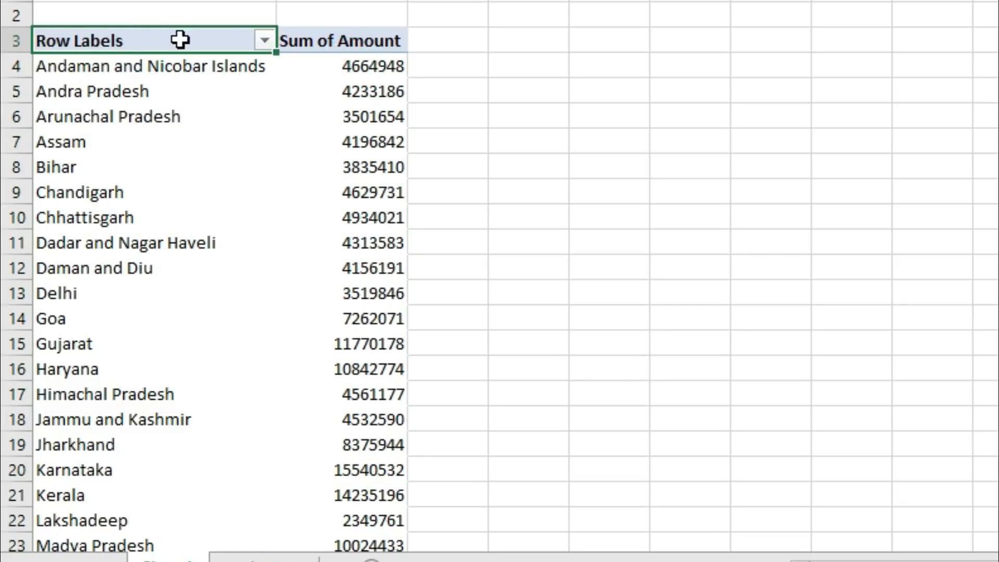
{"action": "type", "text": "State"}
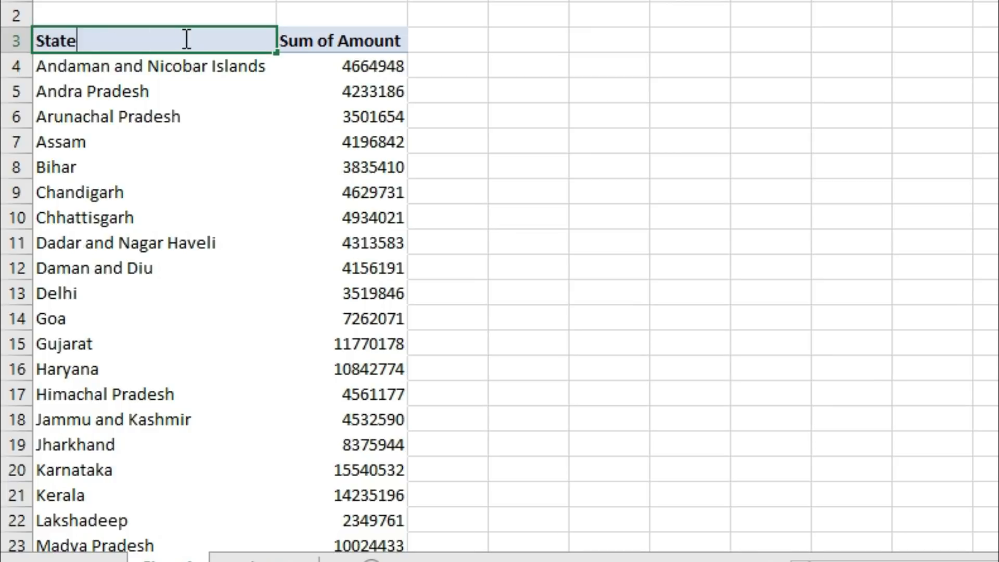
{"action": "key", "text": "Return"}
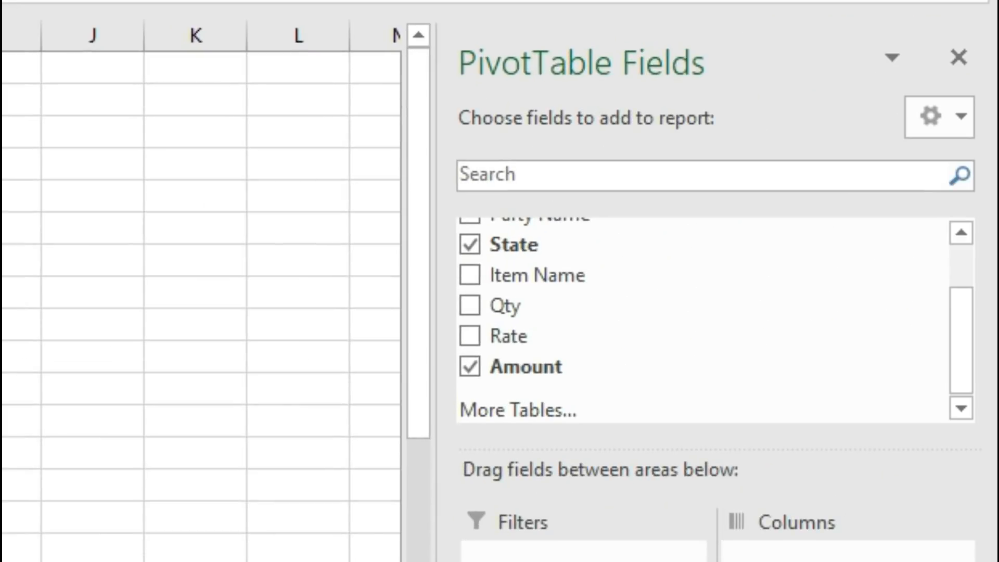
{"action": "left_click", "coordinate": [961, 52]}
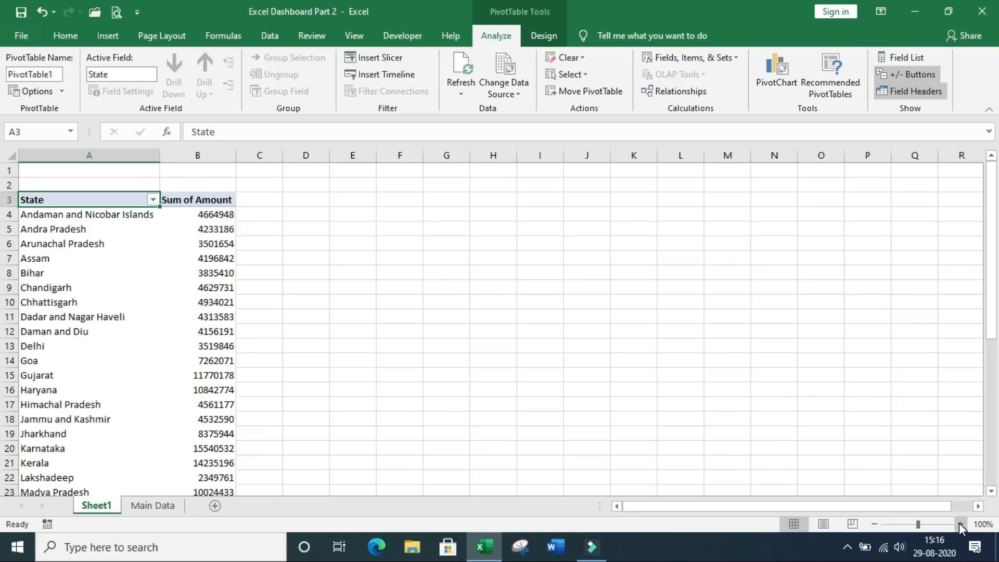
- Apply borders to all cells of the pivot table, from the header row through the Grand Total row
{"action": "left_click", "coordinate": [960, 524]}
{"action": "left_click", "coordinate": [961, 524]}
{"action": "left_click", "coordinate": [960, 524]}
{"action": "left_click", "coordinate": [961, 524]}
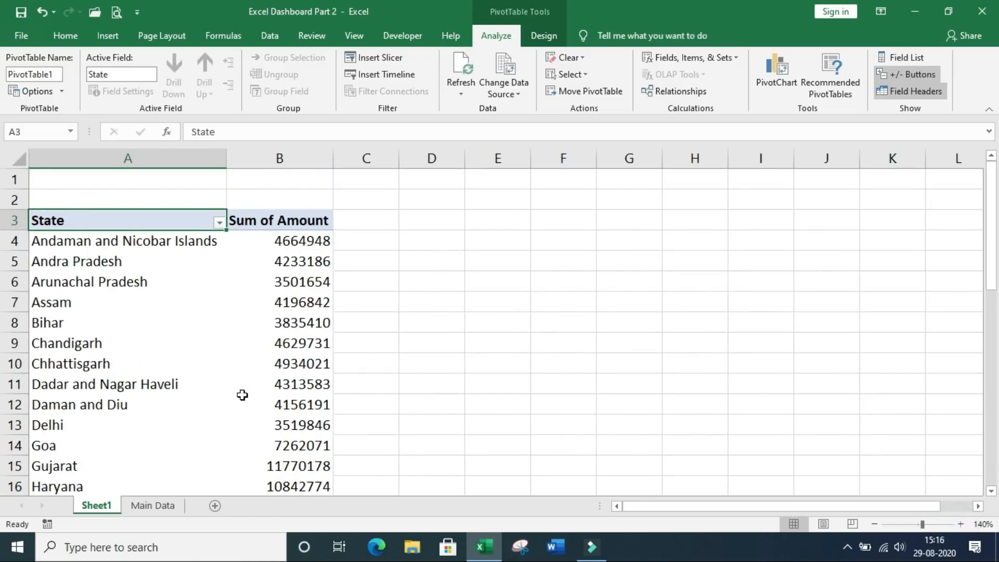
{"action": "mouse_move", "coordinate": [242, 395]}
{"action": "mouse_move", "coordinate": [263, 370]}
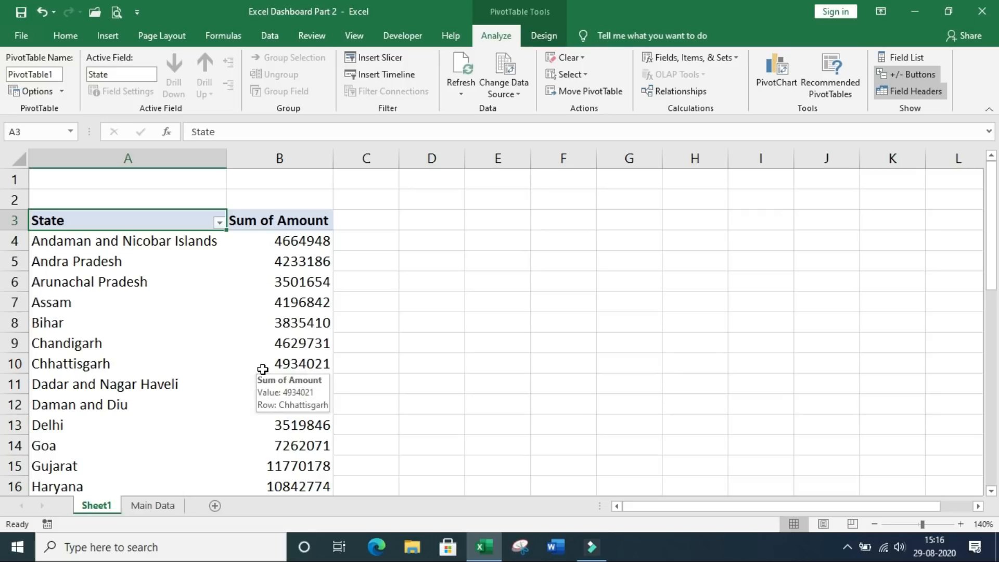
{"action": "key", "text": "ctrl+shift+End"}
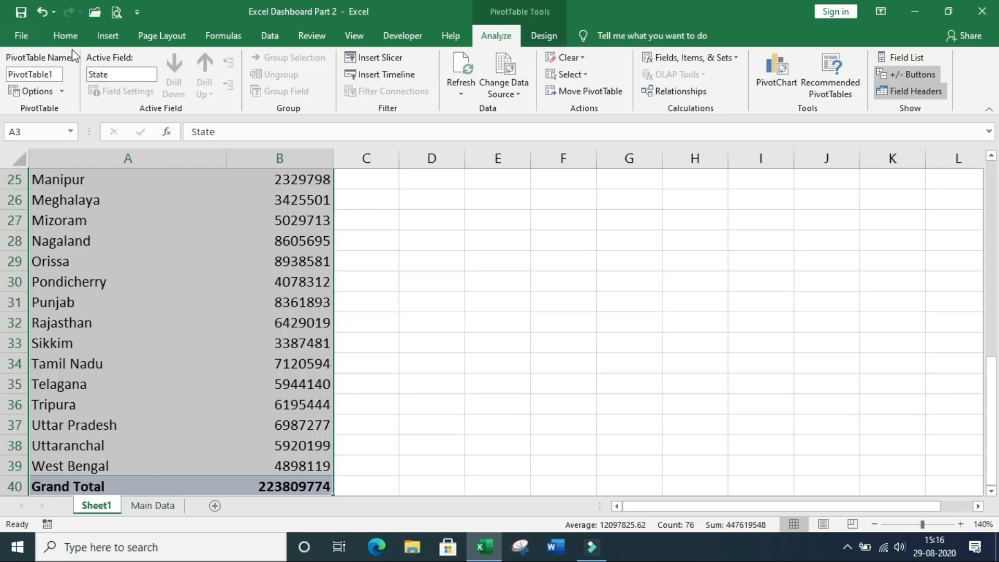
{"action": "left_click", "coordinate": [66, 33]}
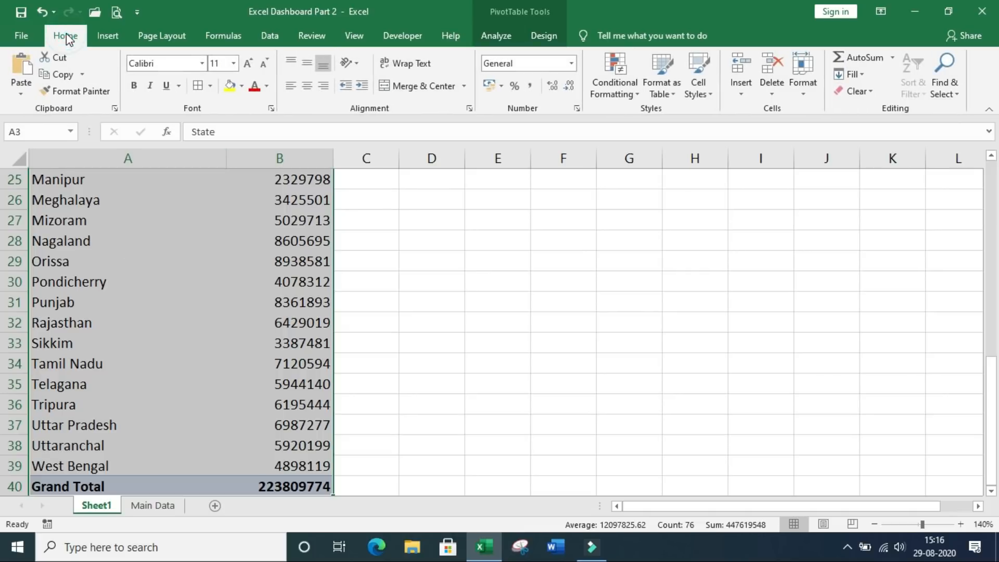
{"action": "left_click", "coordinate": [197, 85]}
{"action": "scroll", "coordinate": [217, 245], "scroll_direction": "up", "scroll_amount": 3}
{"action": "left_click", "coordinate": [151, 263]}
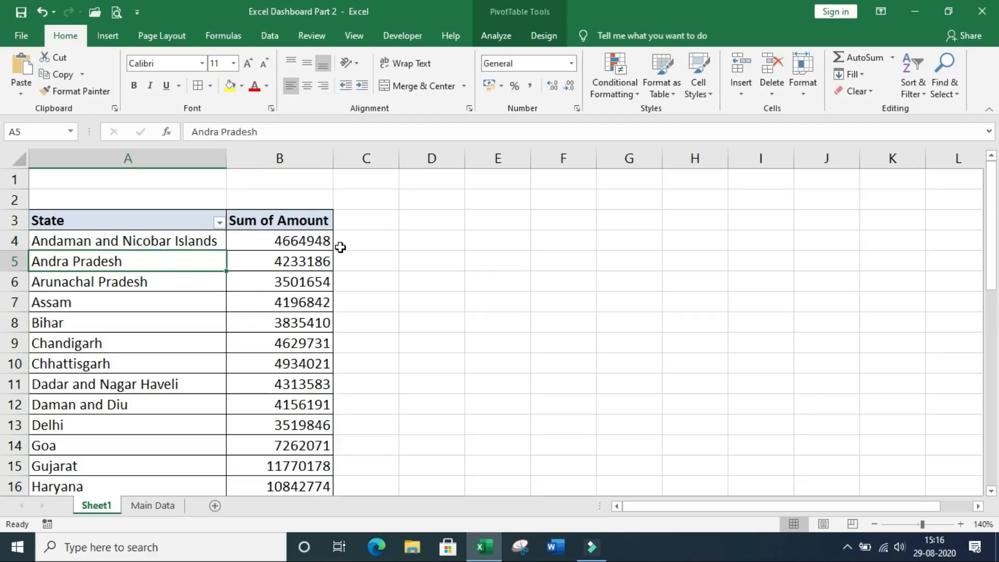
- Try to insert a Filled Map chart directly from the pivot table data
{"action": "left_click", "coordinate": [290, 260]}
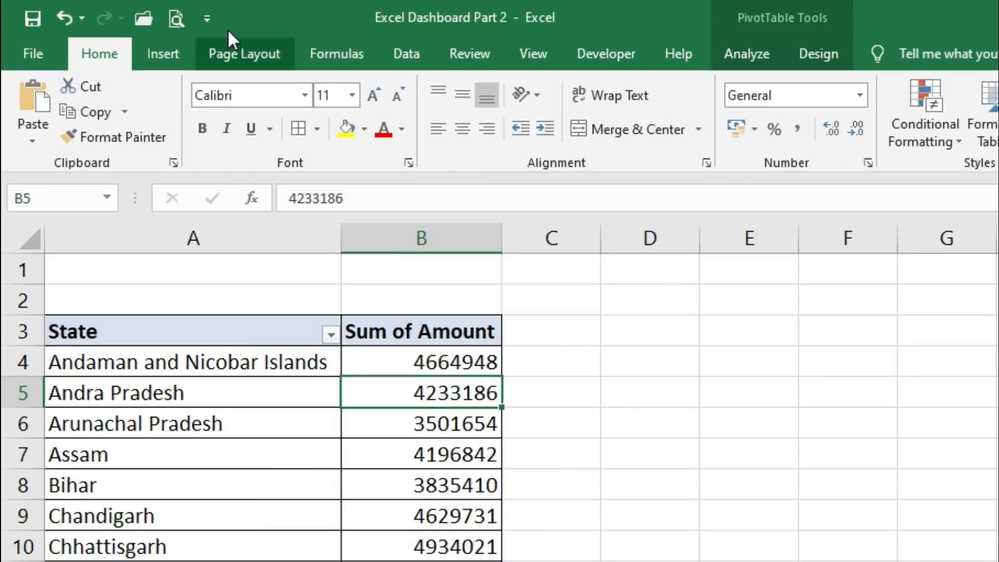
{"action": "left_click", "coordinate": [166, 55]}
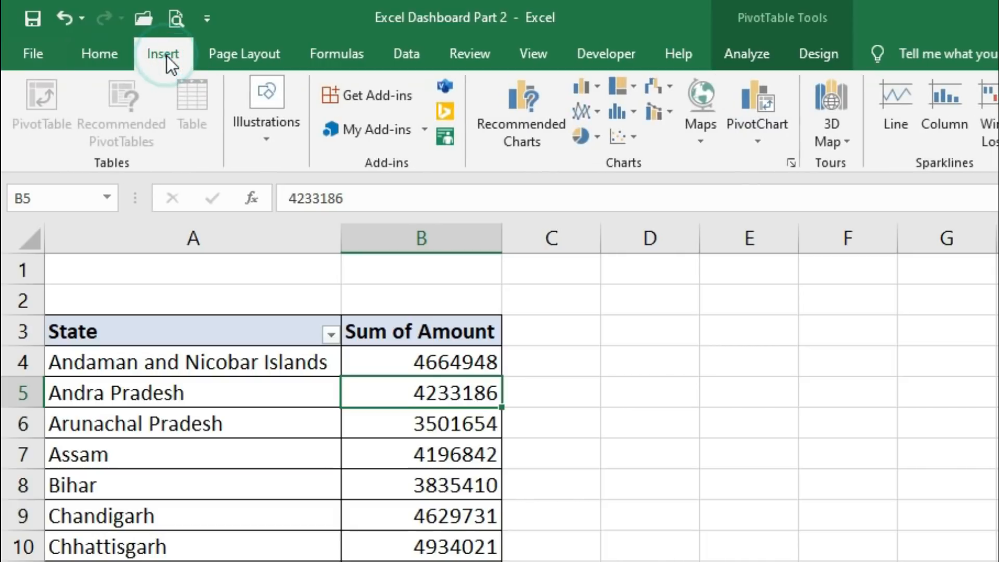
{"action": "left_click", "coordinate": [700, 97]}
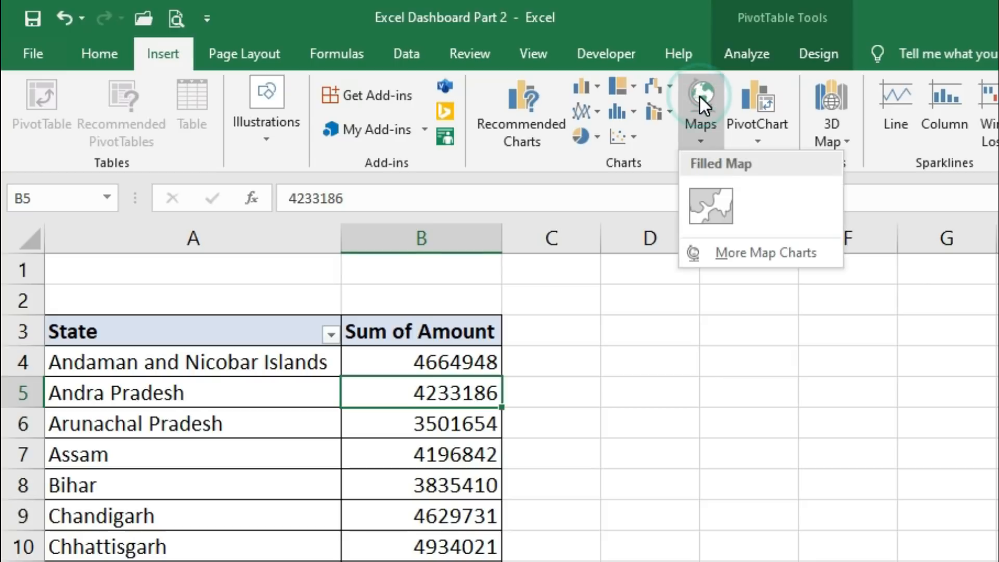
{"action": "left_click", "coordinate": [712, 218]}
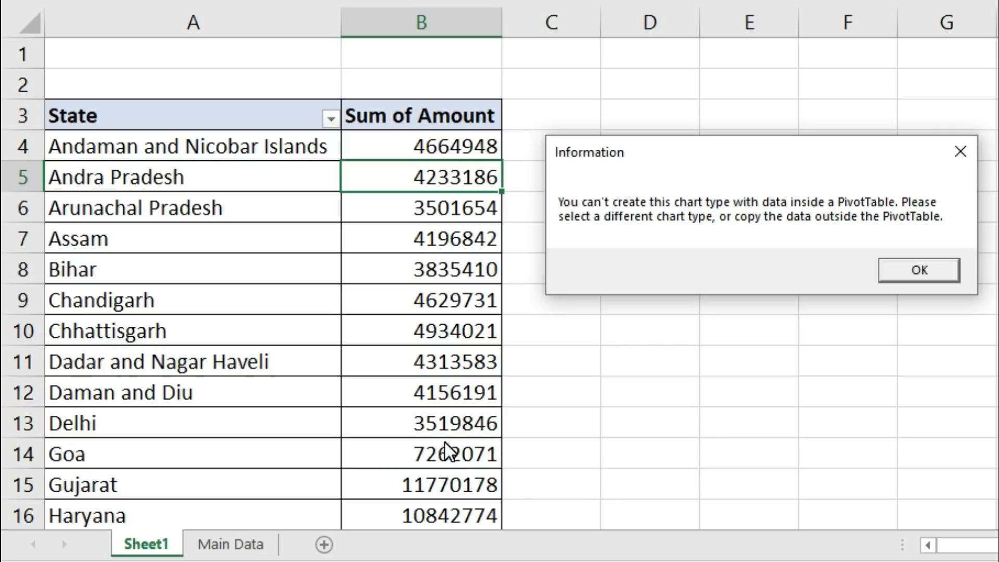
{"action": "left_click", "coordinate": [910, 285]}
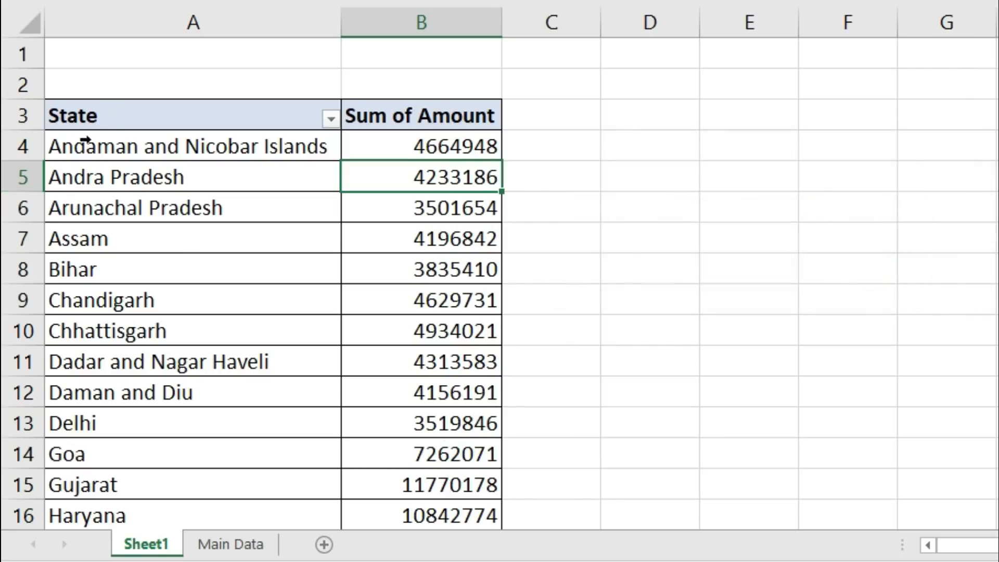
- Copy the entire pivot table, paste it as links starting at cell D3, and widen the pasted columns to fit their contents
{"action": "left_click_drag", "start_coordinate": [97, 115], "coordinate": [442, 517]}
{"action": "scroll", "coordinate": [432, 289], "scroll_direction": "up", "scroll_amount": 8}
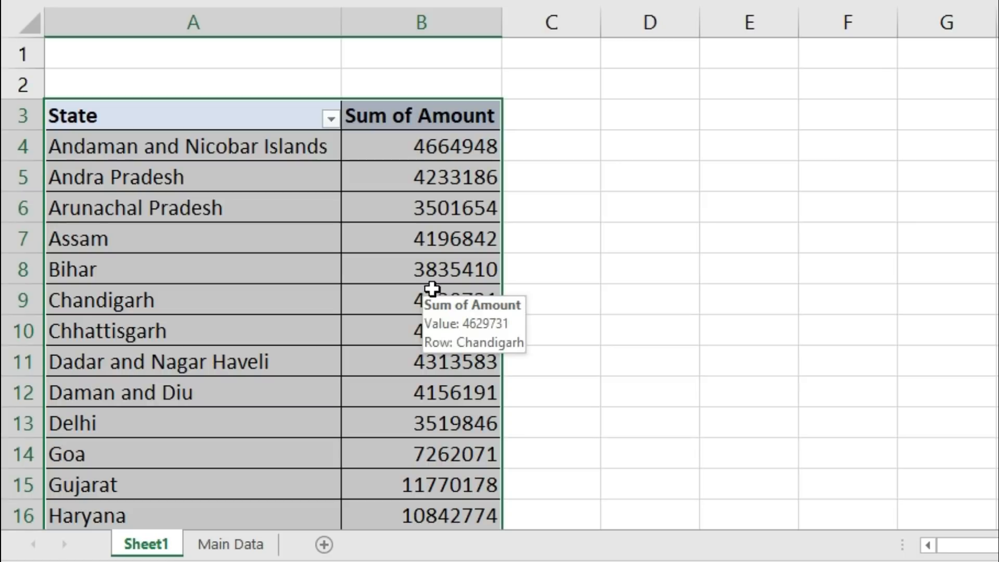
{"action": "key", "text": "ctrl+c"}
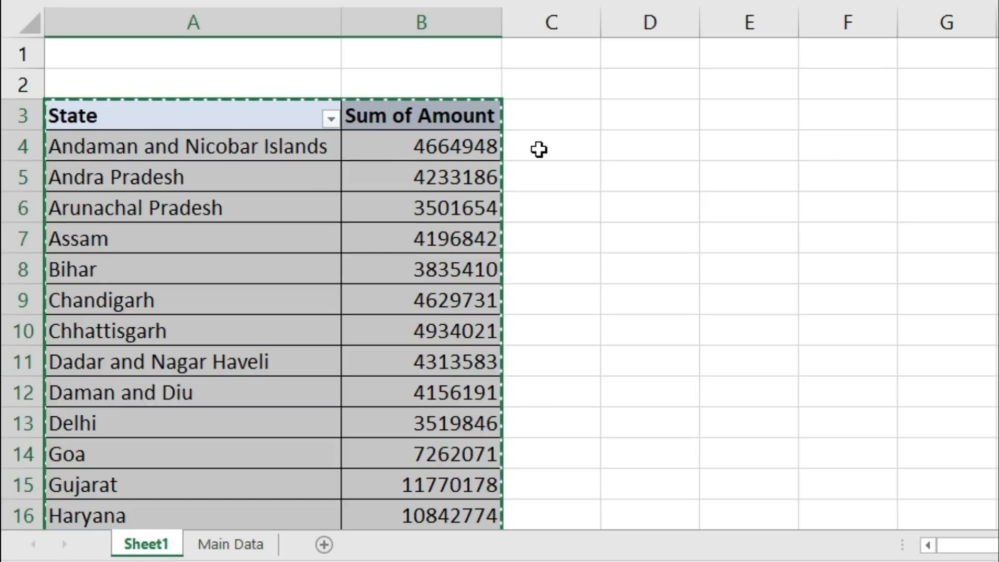
{"action": "left_click", "coordinate": [636, 113]}
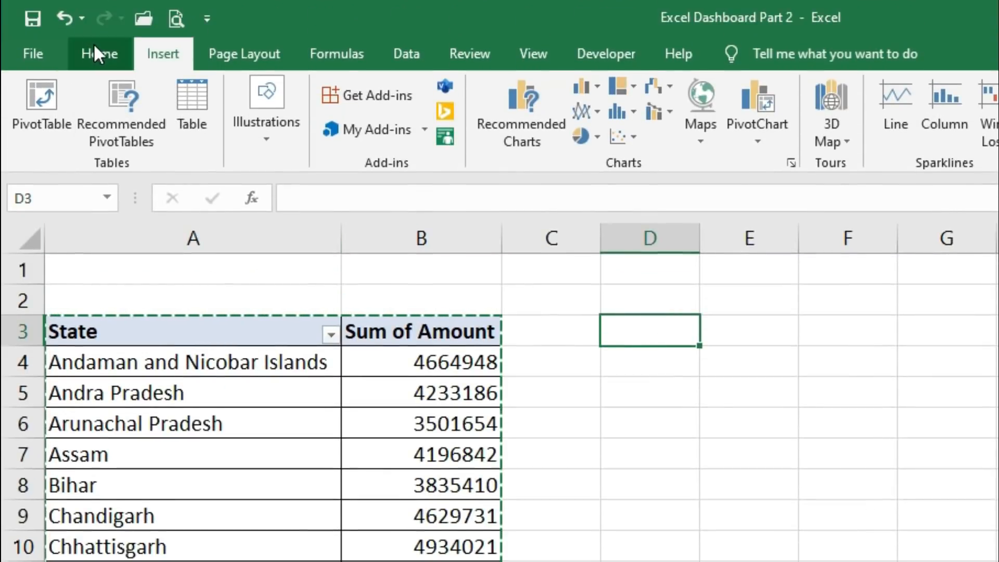
{"action": "left_click", "coordinate": [101, 53]}
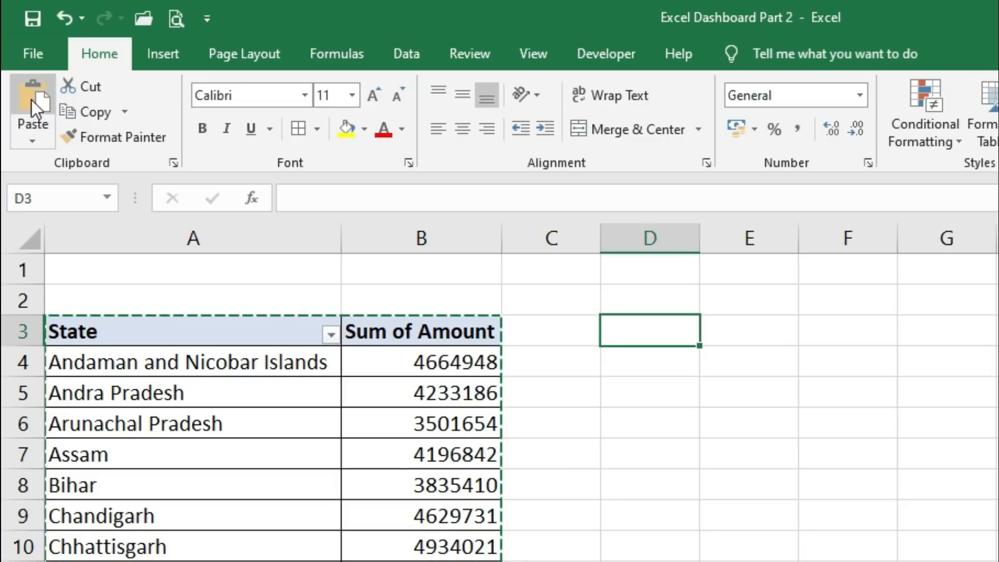
{"action": "left_click", "coordinate": [35, 139]}
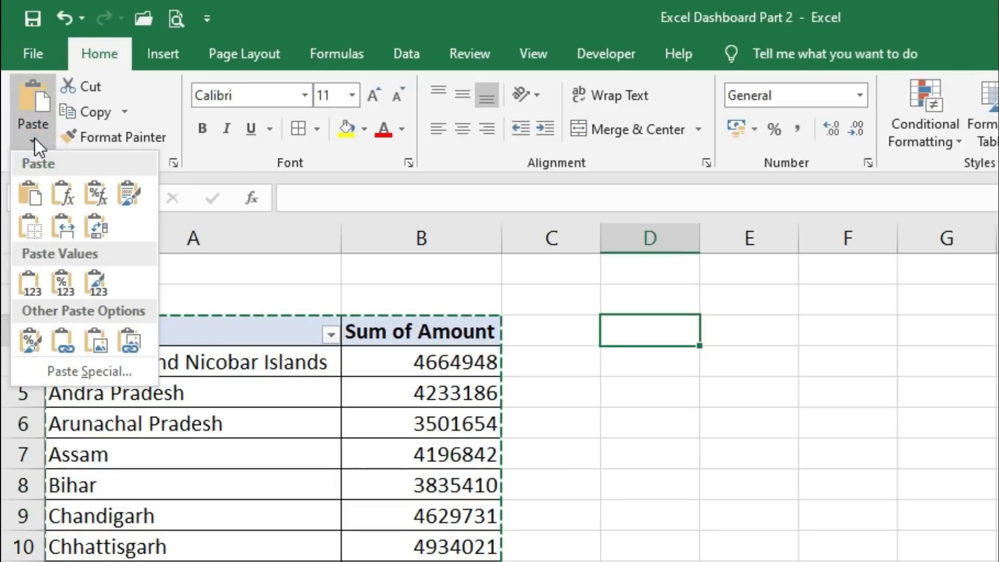
{"action": "left_click", "coordinate": [61, 340]}
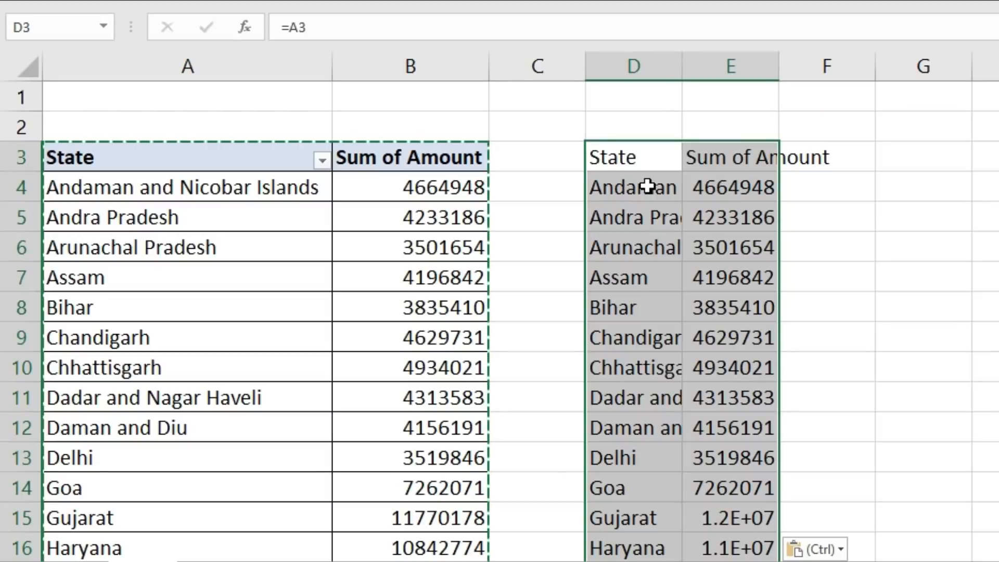
{"action": "double_click", "coordinate": [681, 59]}
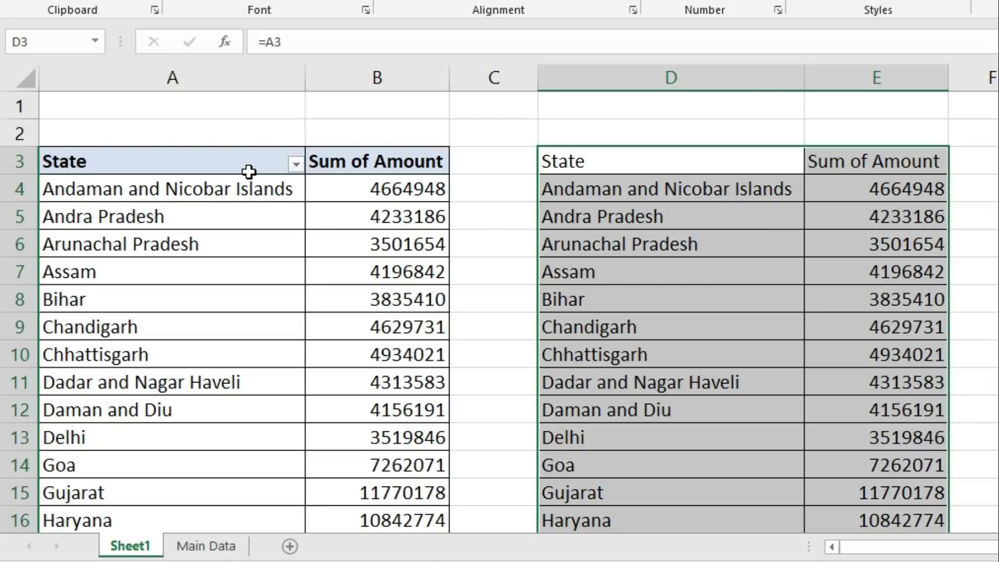
- Check the cell references in the linked copy against the matching state and amount cells of the pivot table
{"action": "left_click", "coordinate": [671, 190]}
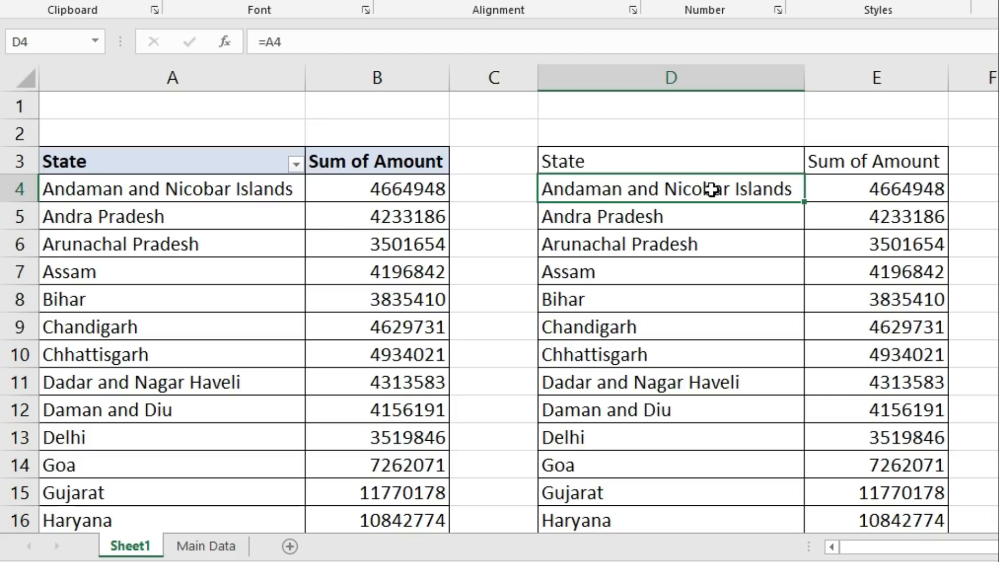
{"action": "left_click", "coordinate": [855, 187]}
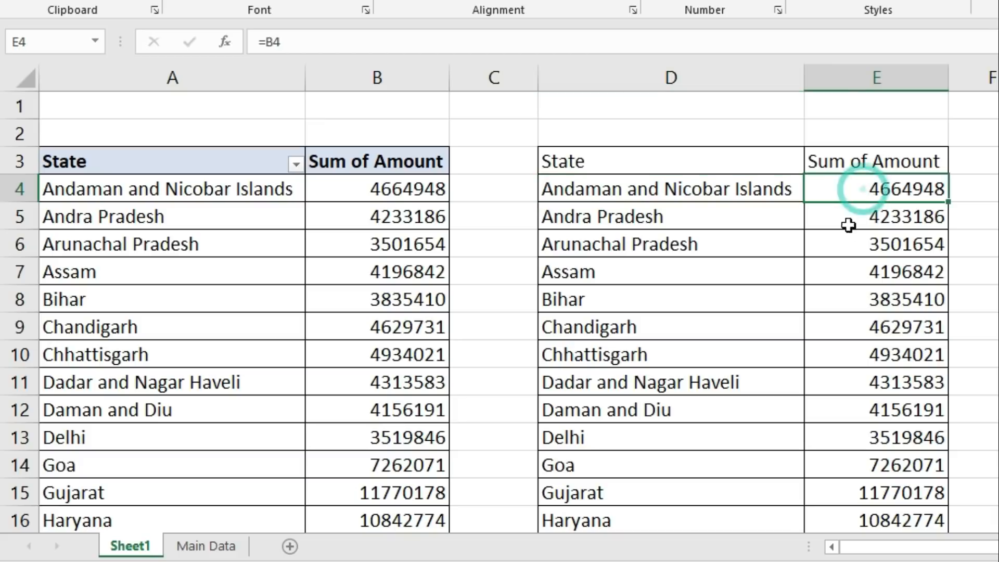
{"action": "left_click", "coordinate": [847, 217]}
{"action": "left_click", "coordinate": [625, 217]}
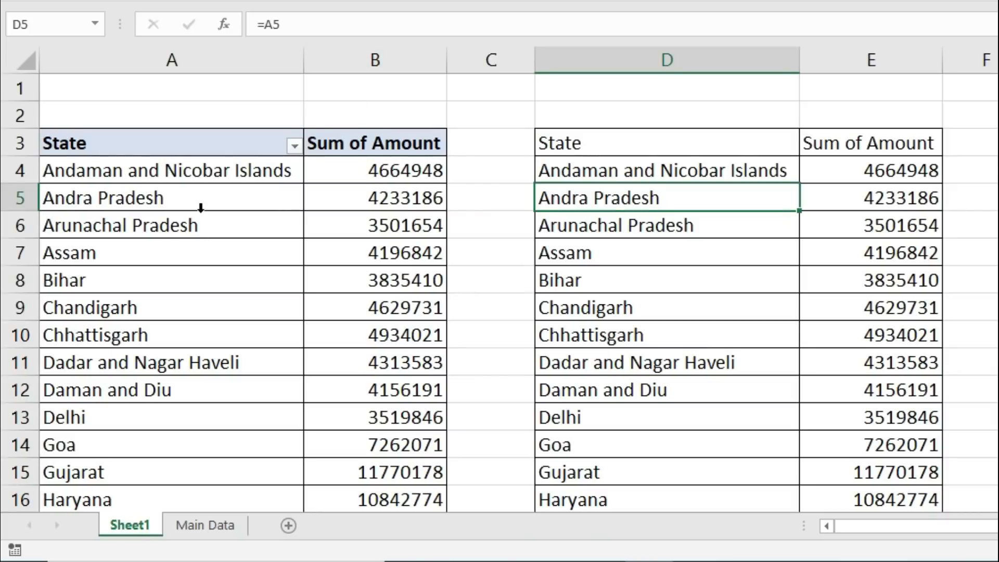
{"action": "left_click", "coordinate": [180, 204]}
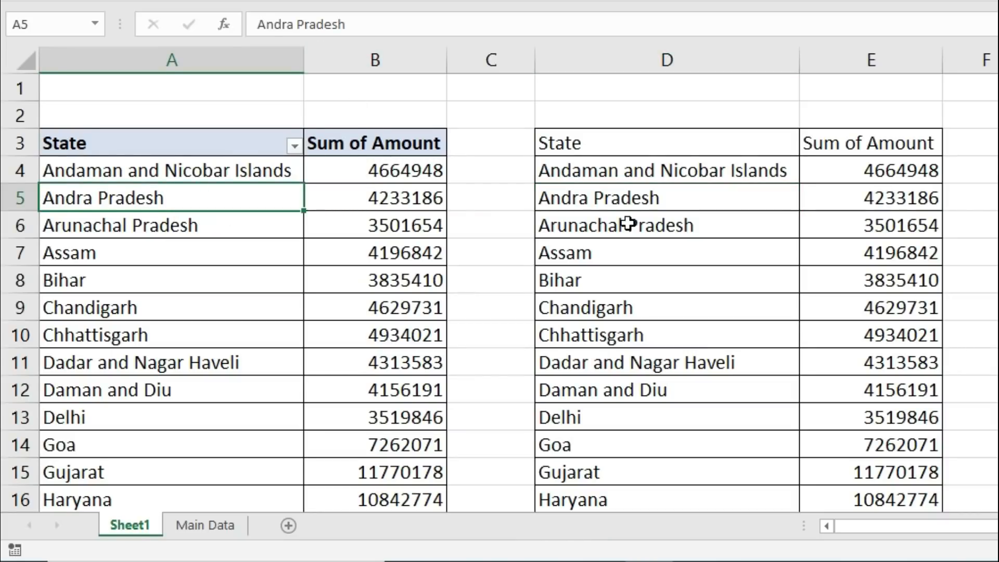
{"action": "left_click", "coordinate": [842, 308]}
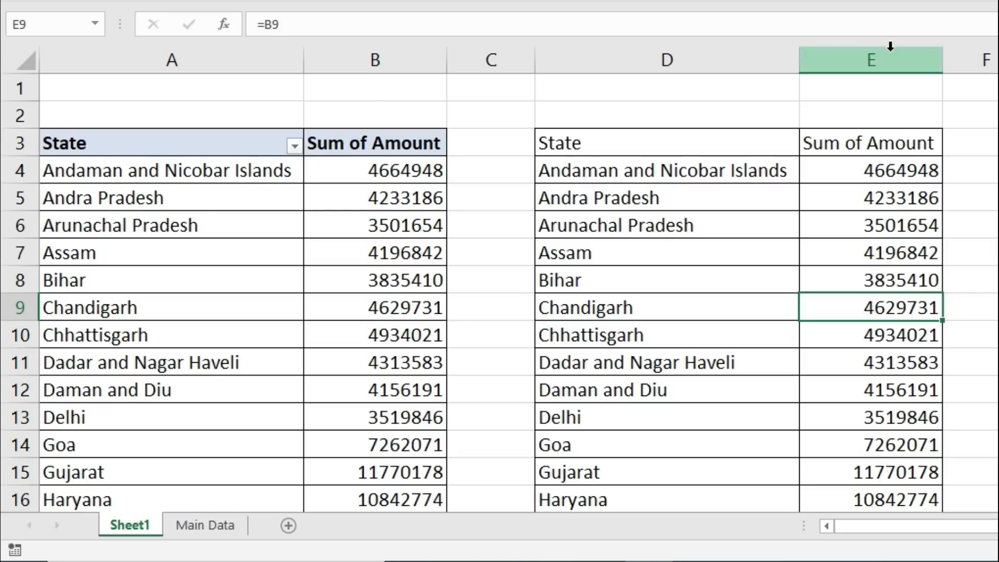
{"action": "left_click", "coordinate": [855, 309]}
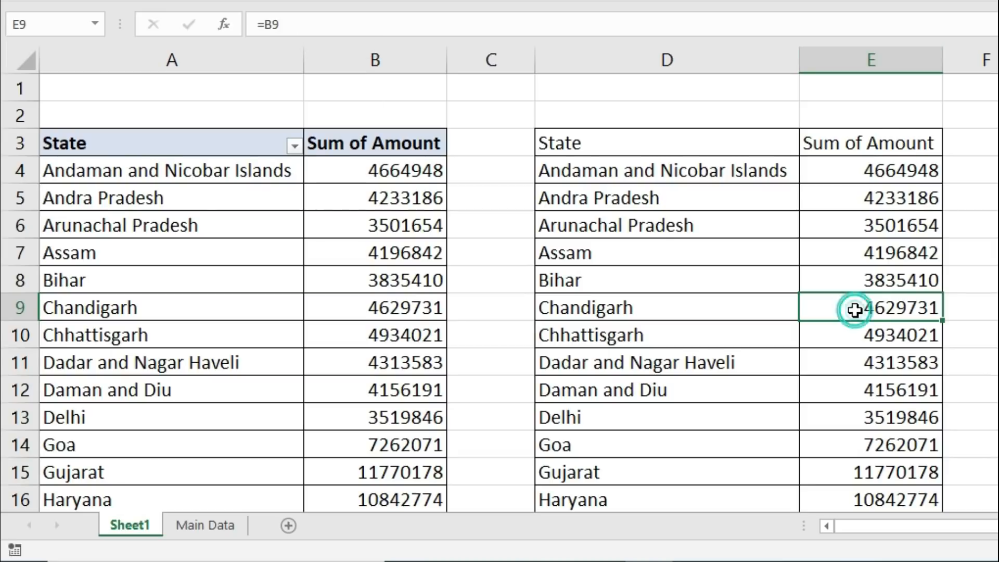
{"action": "left_click", "coordinate": [369, 303]}
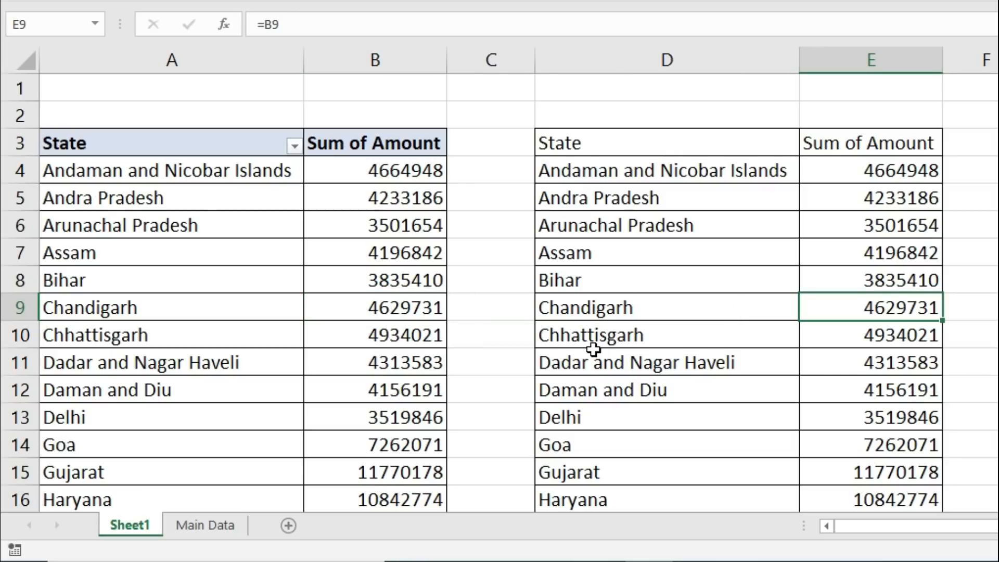
- Review how the Main Data sheet feeds the pivot table on Sheet1 and how its linked copy references those cells
{"action": "left_click", "coordinate": [202, 528]}
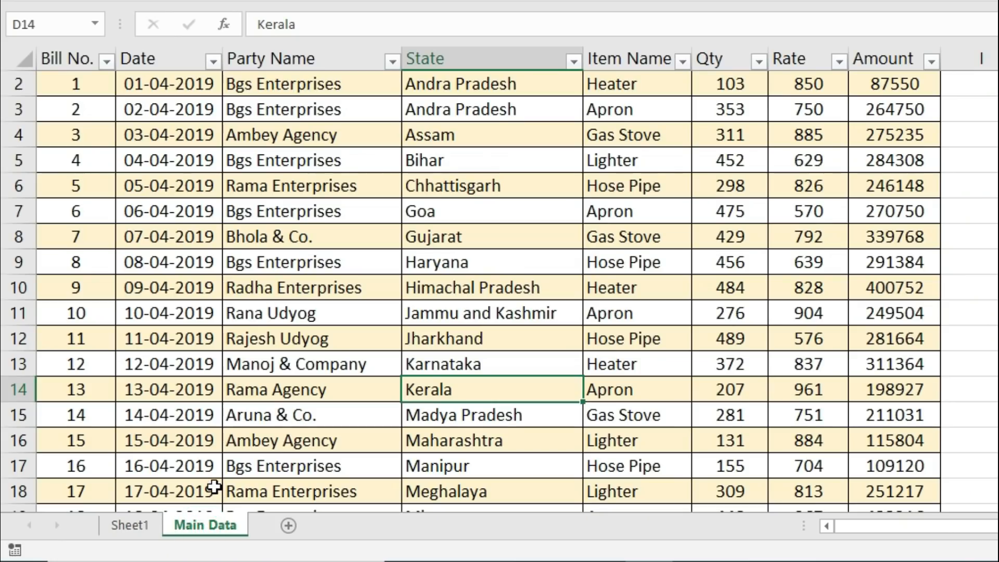
{"action": "left_click", "coordinate": [138, 525]}
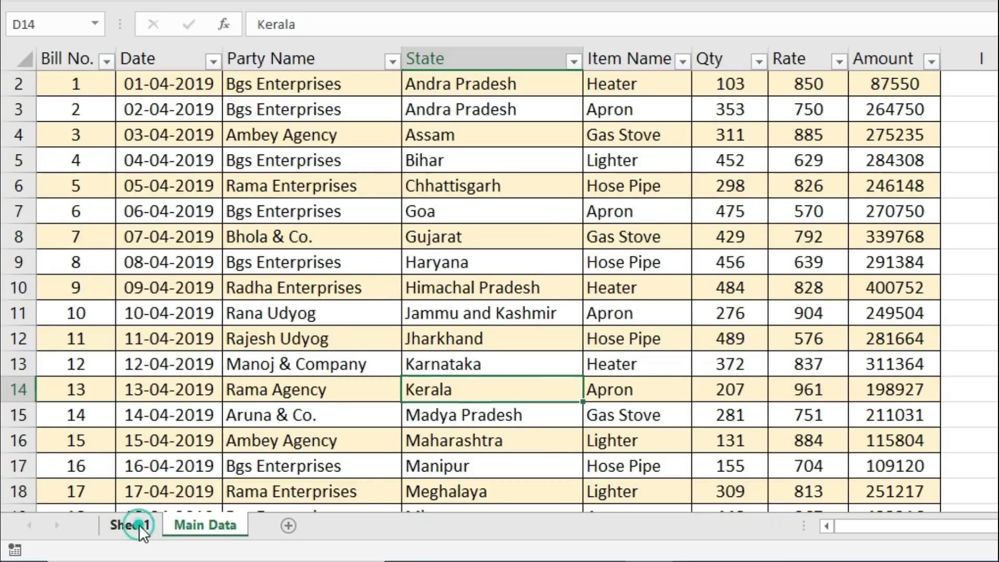
{"action": "left_click_drag", "start_coordinate": [159, 237], "coordinate": [162, 393]}
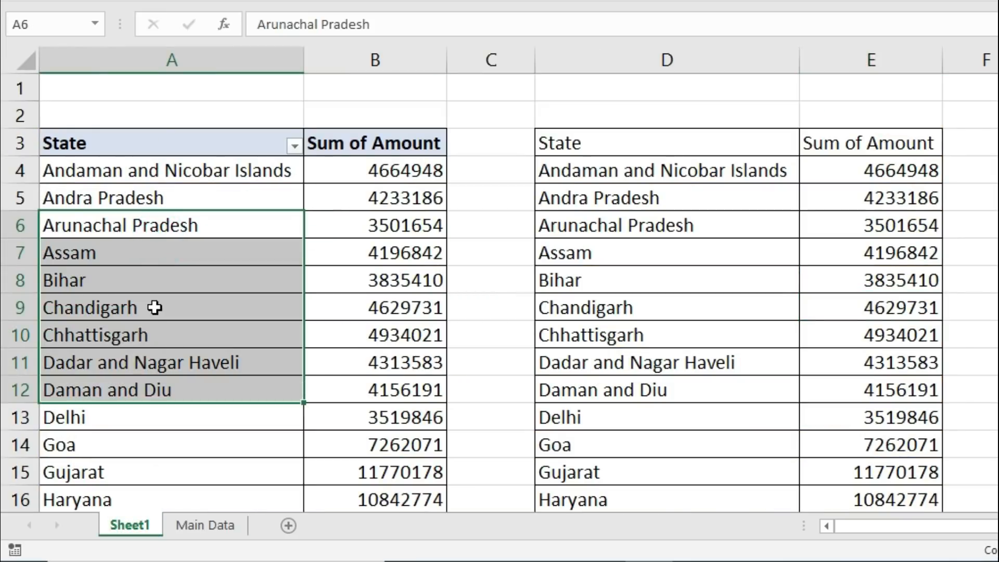
{"action": "left_click", "coordinate": [155, 307]}
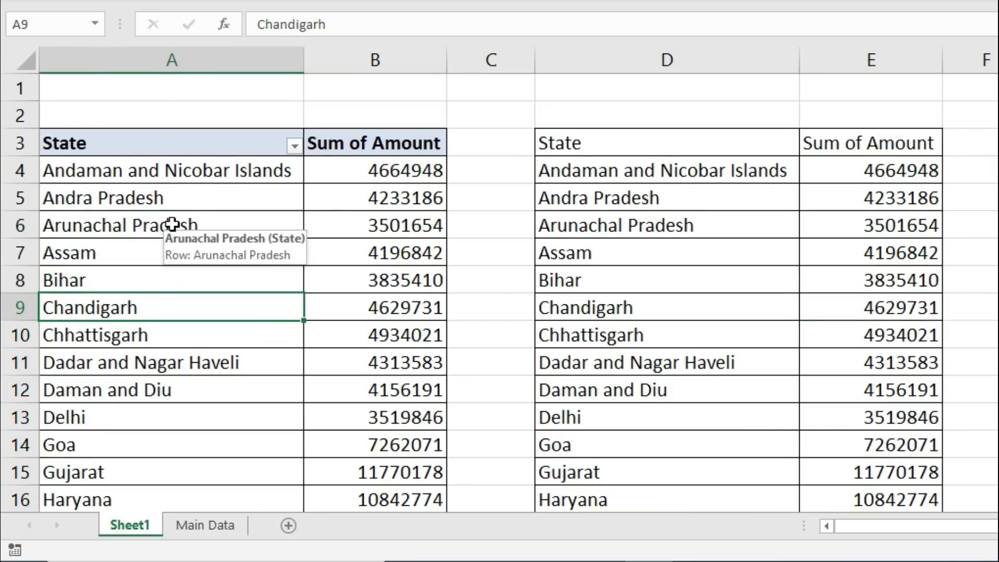
{"action": "left_click_drag", "start_coordinate": [605, 136], "coordinate": [853, 500]}
{"action": "left_click", "coordinate": [703, 395]}
{"action": "left_click_drag", "start_coordinate": [582, 139], "coordinate": [869, 198]}
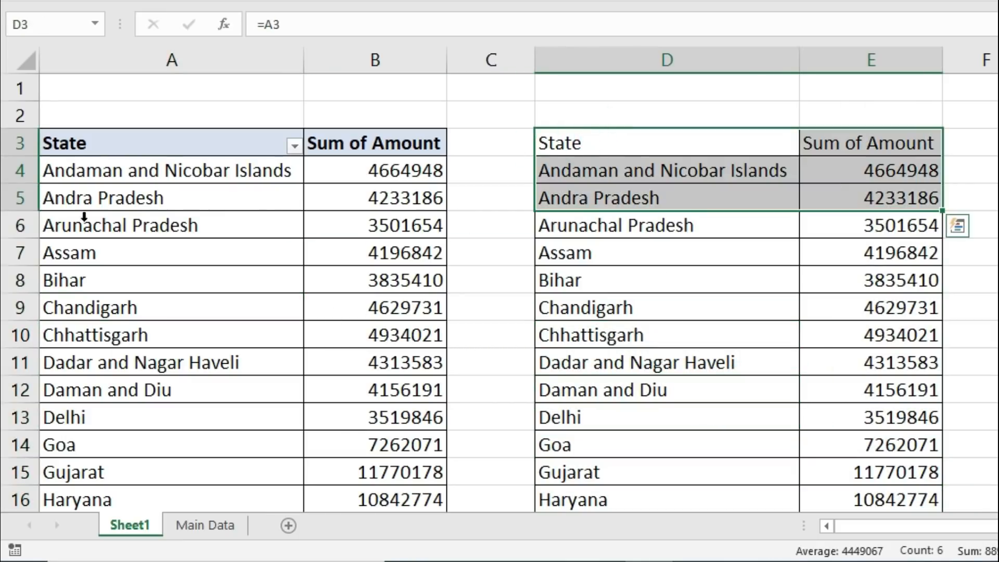
{"action": "left_click_drag", "start_coordinate": [123, 136], "coordinate": [348, 468]}
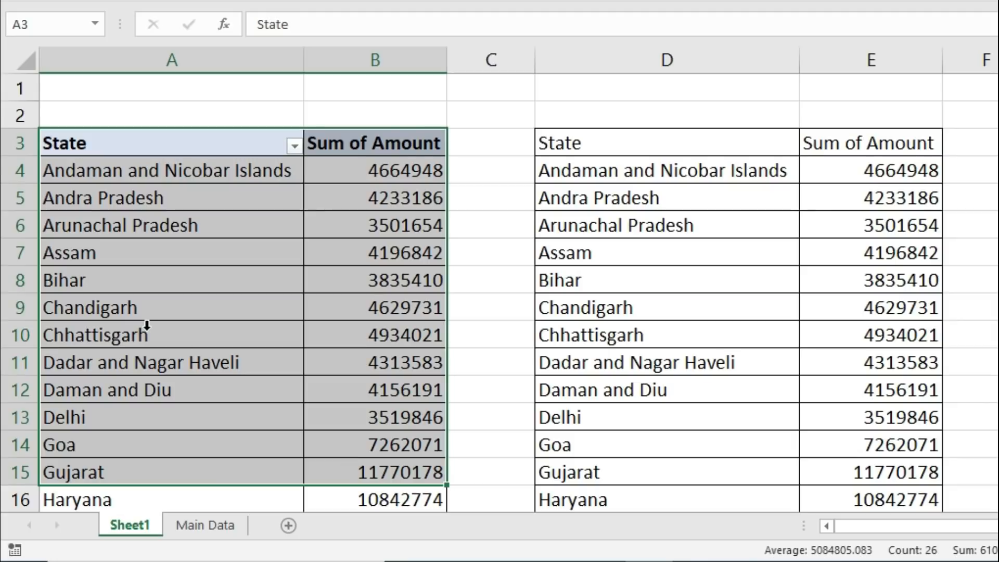
{"action": "left_click", "coordinate": [147, 325]}
{"action": "left_click", "coordinate": [159, 308]}
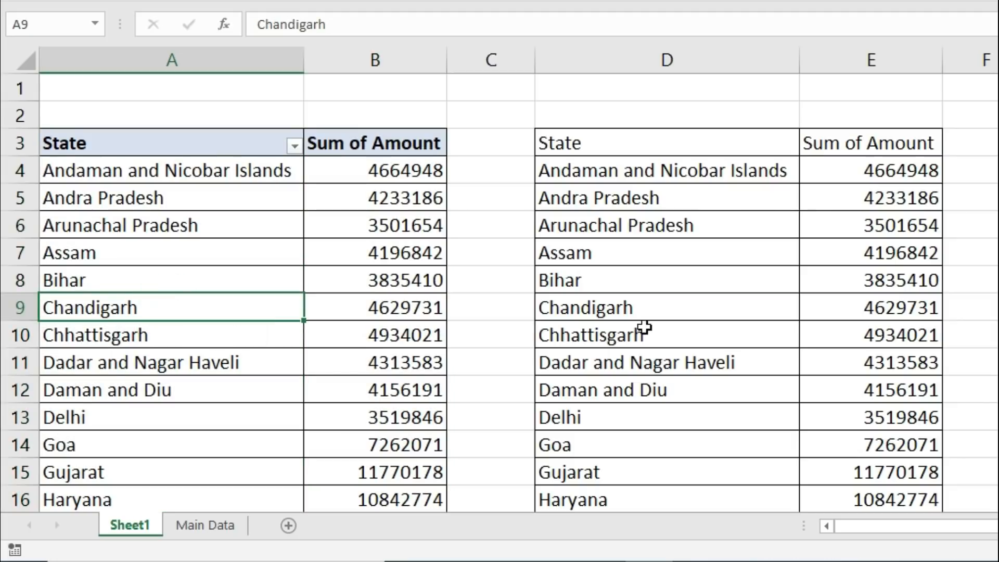
{"action": "left_click", "coordinate": [651, 309]}
{"action": "left_click", "coordinate": [918, 308]}
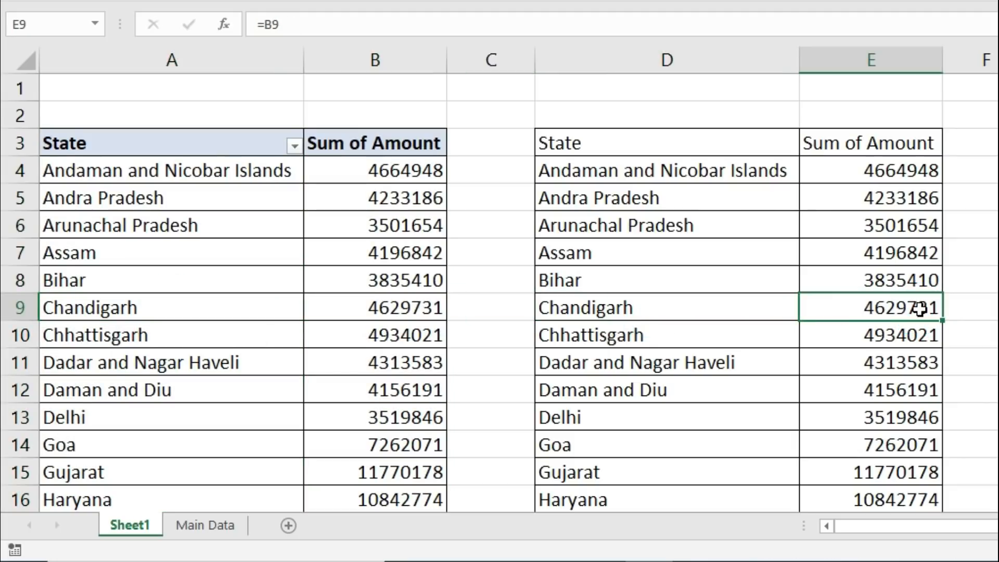
{"action": "key", "text": "Up"}
{"action": "key", "text": "Up"}
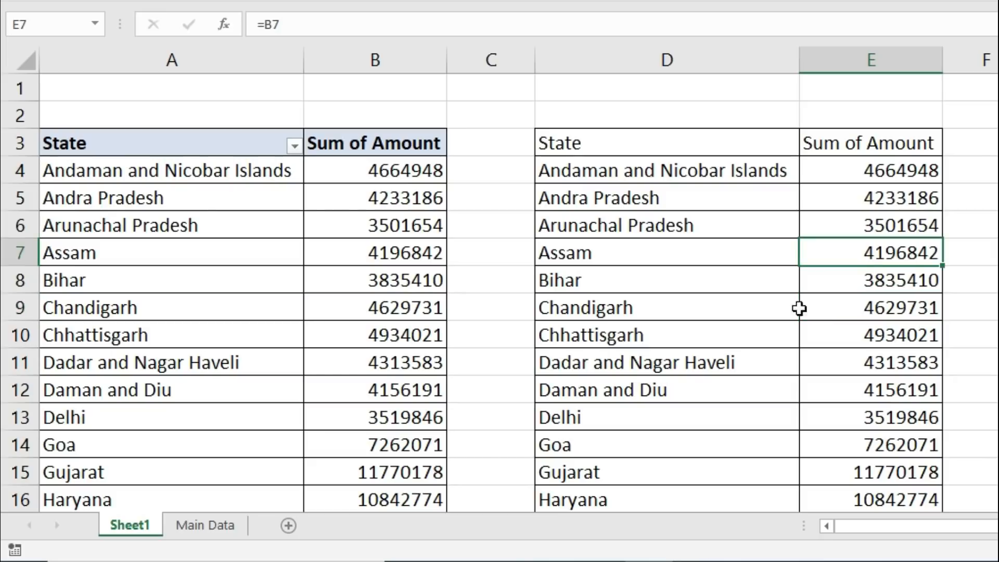
- Insert a Filled Map chart from the linked State and Sum of Amount data in D3:E39, leaving out the Grand Total row
{"action": "left_click_drag", "start_coordinate": [559, 137], "coordinate": [859, 443]}
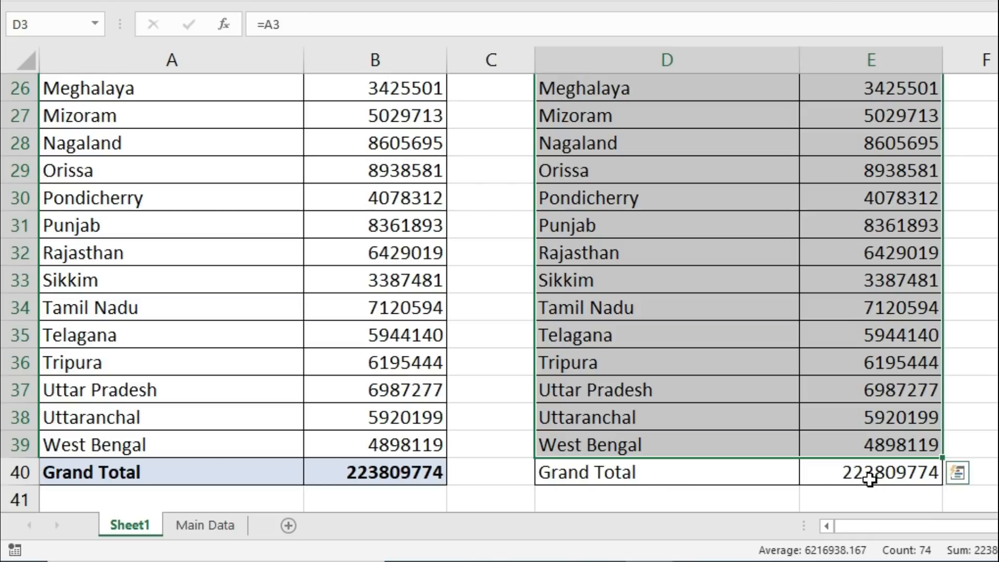
{"action": "scroll", "coordinate": [775, 354], "scroll_direction": "up", "scroll_amount": 8}
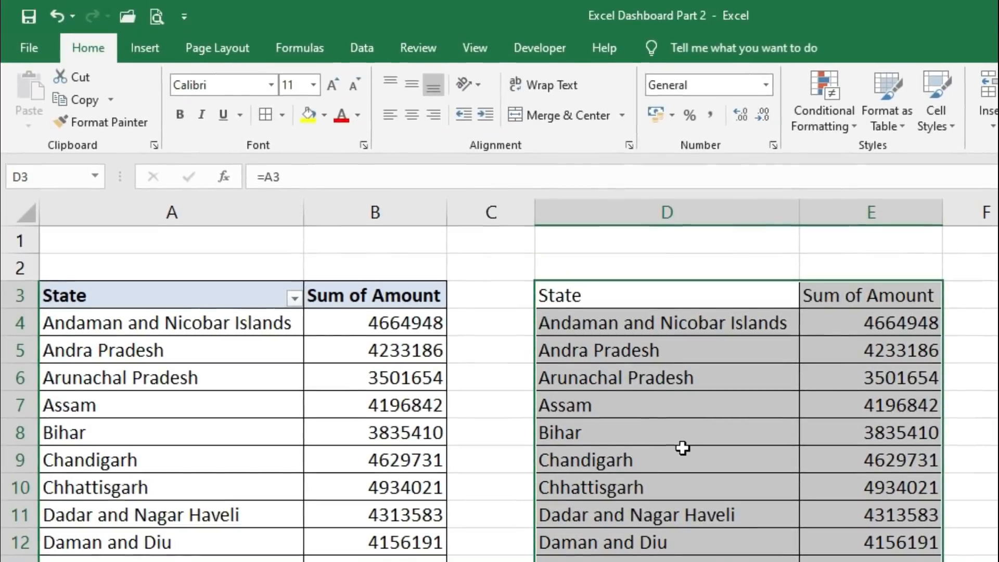
{"action": "left_click", "coordinate": [148, 46]}
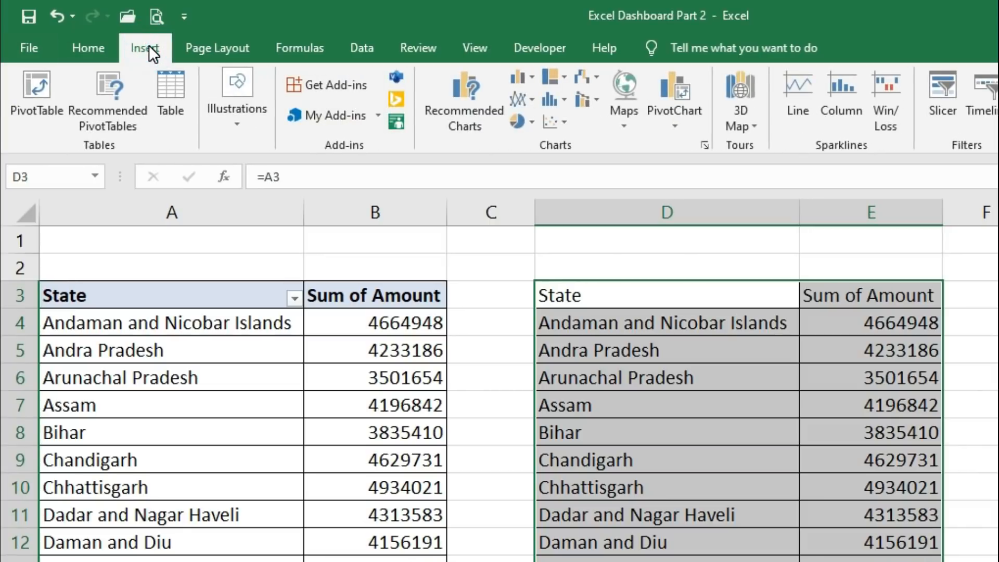
{"action": "left_click", "coordinate": [628, 88]}
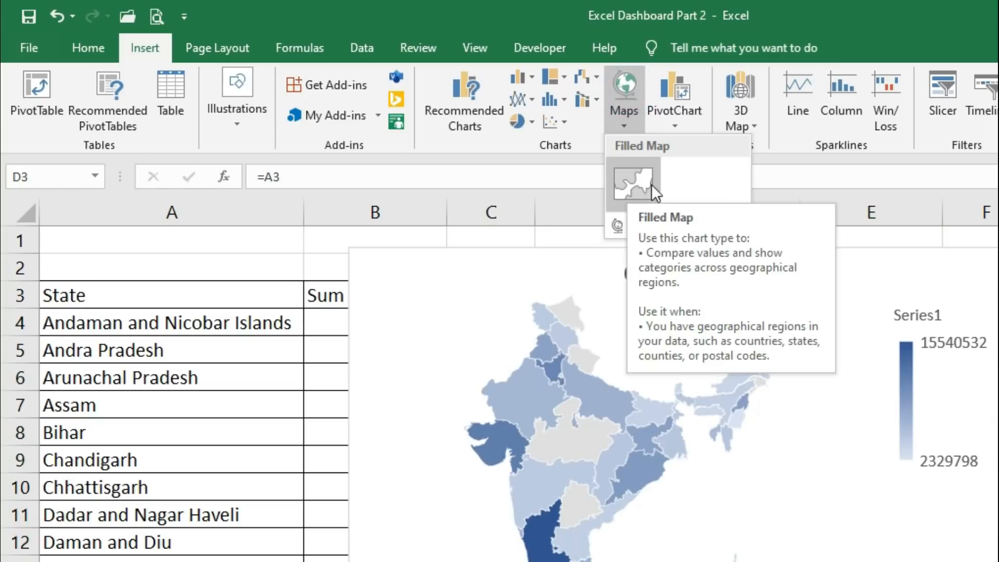
{"action": "left_click", "coordinate": [625, 182]}
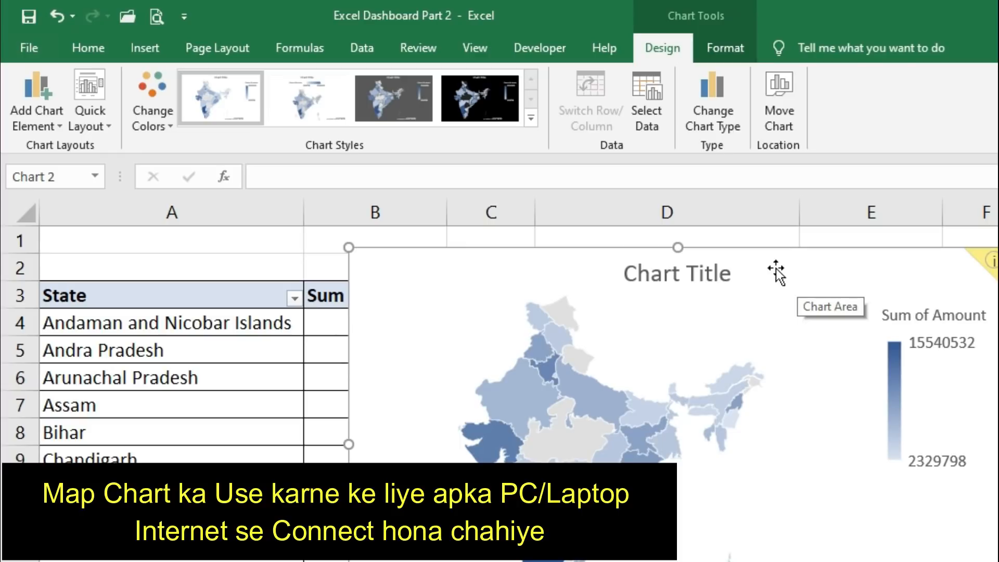
- Reposition and enlarge the map chart, and delete its Sum of Amount legend
{"action": "left_click_drag", "start_coordinate": [776, 270], "coordinate": [850, 246]}
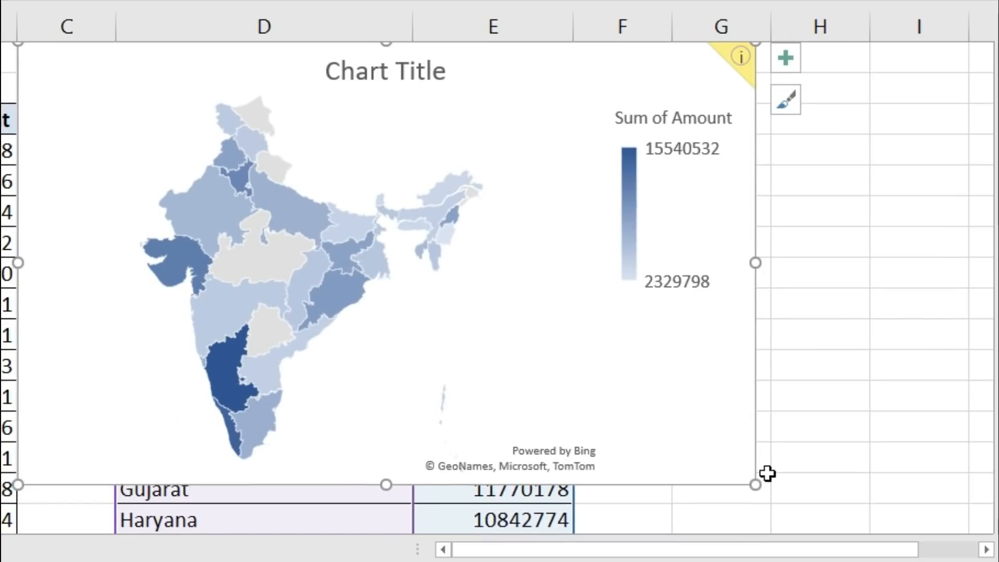
{"action": "left_click_drag", "start_coordinate": [755, 484], "coordinate": [750, 365]}
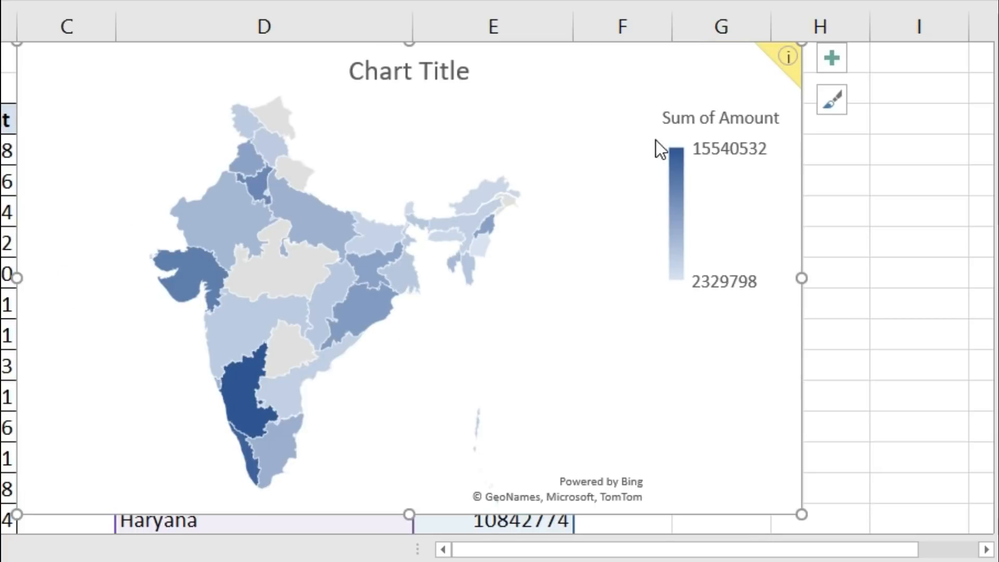
{"action": "left_click", "coordinate": [695, 117]}
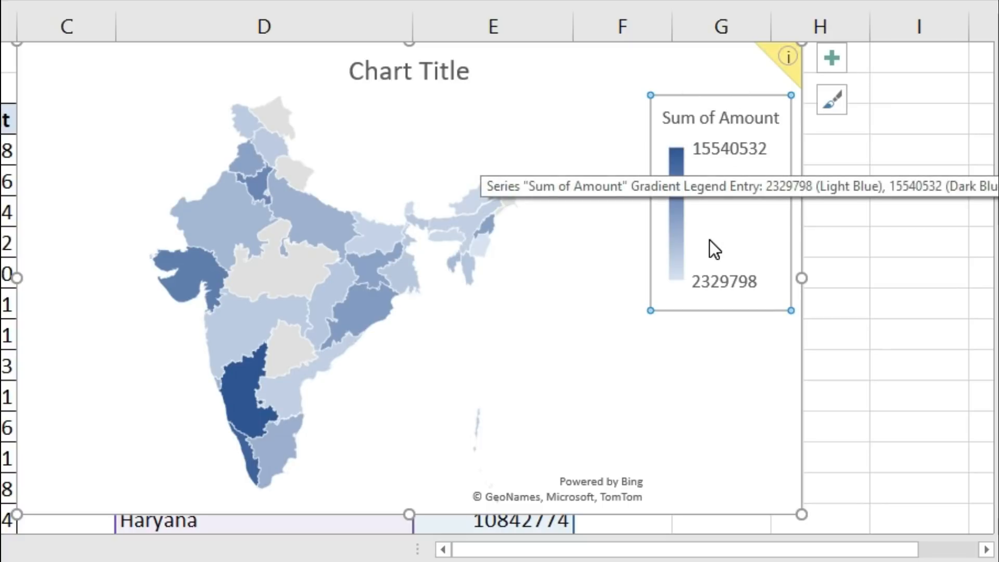
{"action": "key", "text": "Delete"}
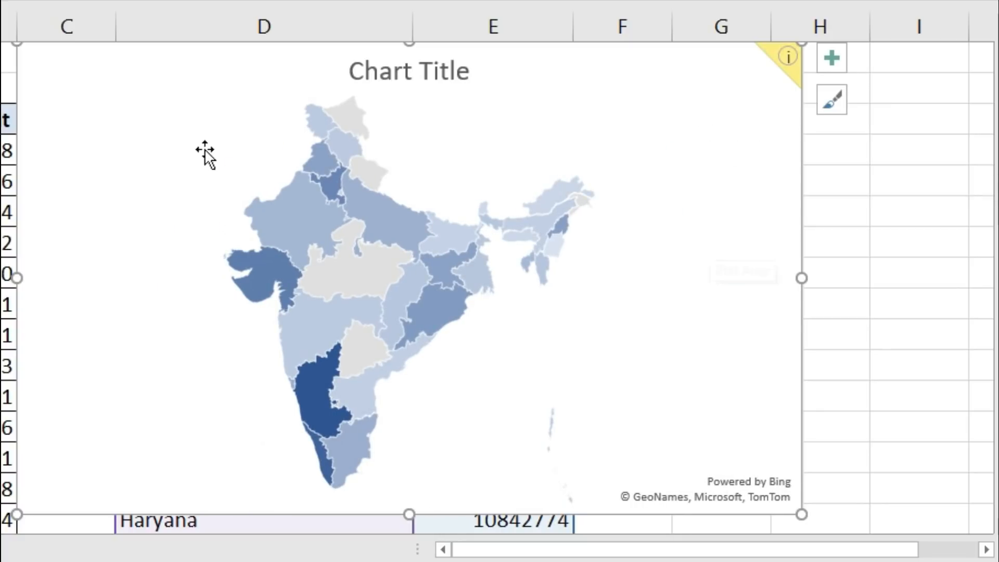
- Replace the map chart's placeholder title with State Wise Sale
{"action": "left_click", "coordinate": [403, 73]}
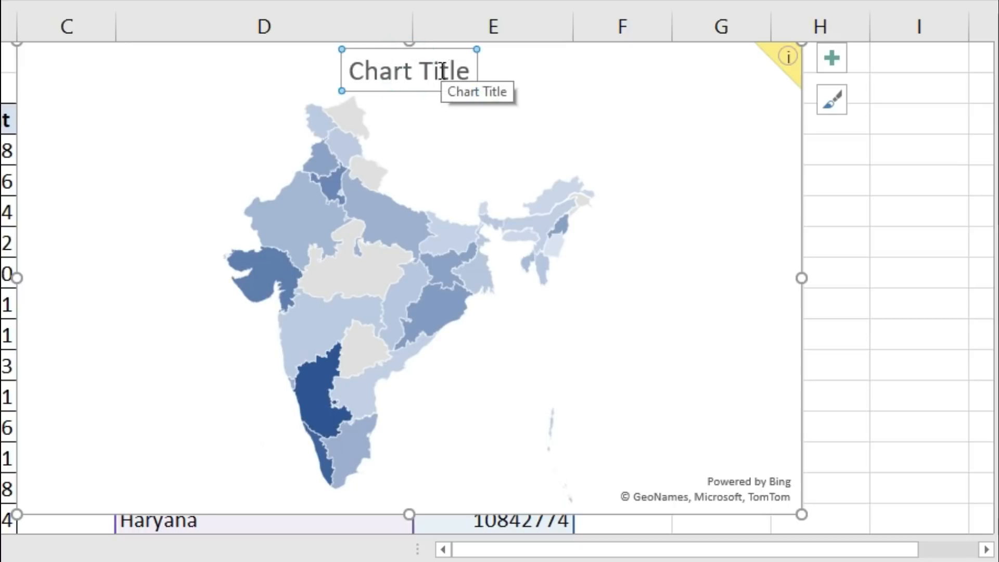
{"action": "left_click", "coordinate": [354, 67]}
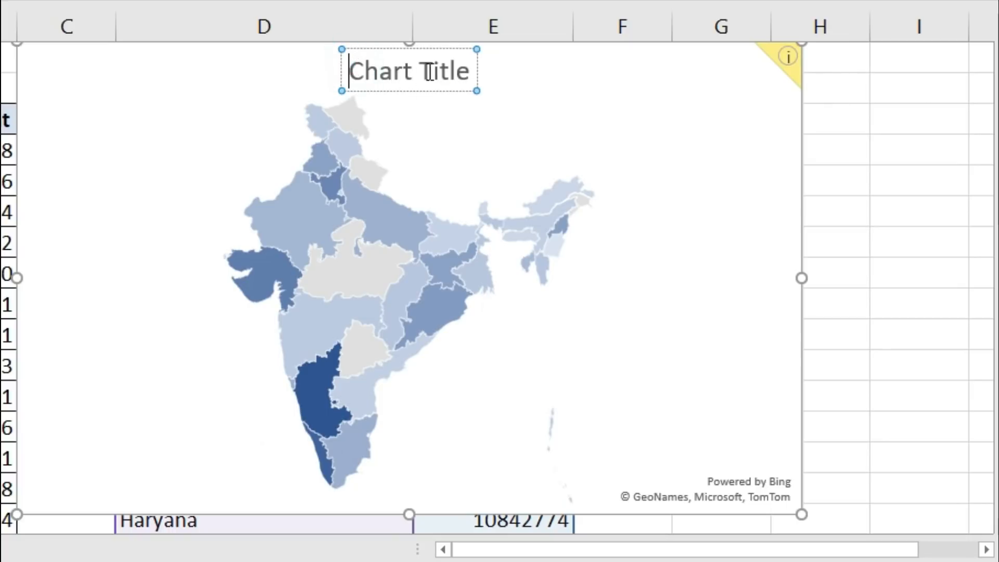
{"action": "left_click", "coordinate": [468, 71]}
{"action": "key", "text": "BackSpace"}
{"action": "key", "text": "BackSpace"}
{"action": "key", "text": "BackSpace"}
{"action": "key", "text": "BackSpace"}
{"action": "key", "text": "BackSpace"}
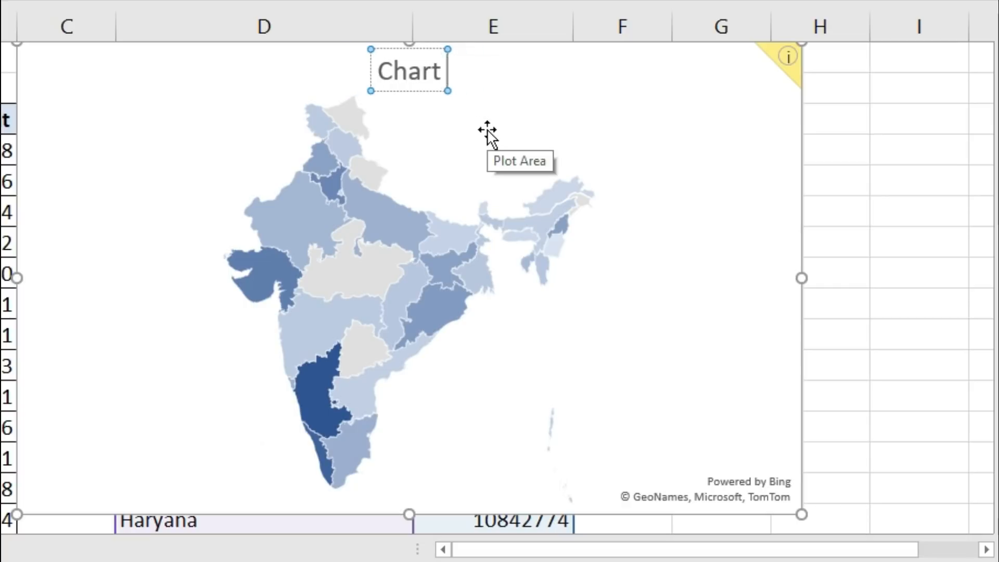
{"action": "key", "text": "BackSpace"}
{"action": "key", "text": "BackSpace"}
{"action": "key", "text": "BackSpace"}
{"action": "key", "text": "BackSpace"}
{"action": "key", "text": "BackSpace"}
{"action": "key", "text": "BackSpace"}
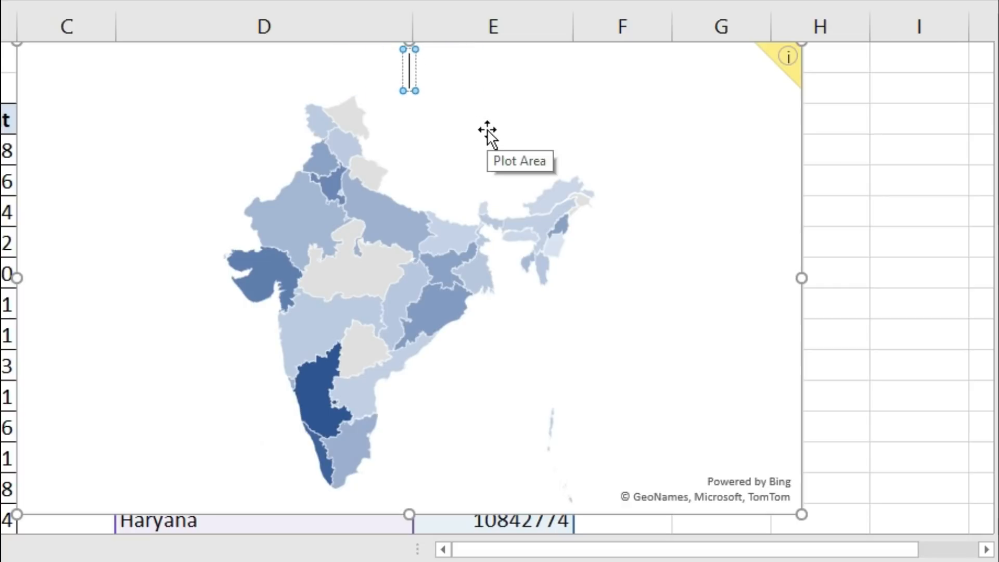
{"action": "type", "text": "S"}
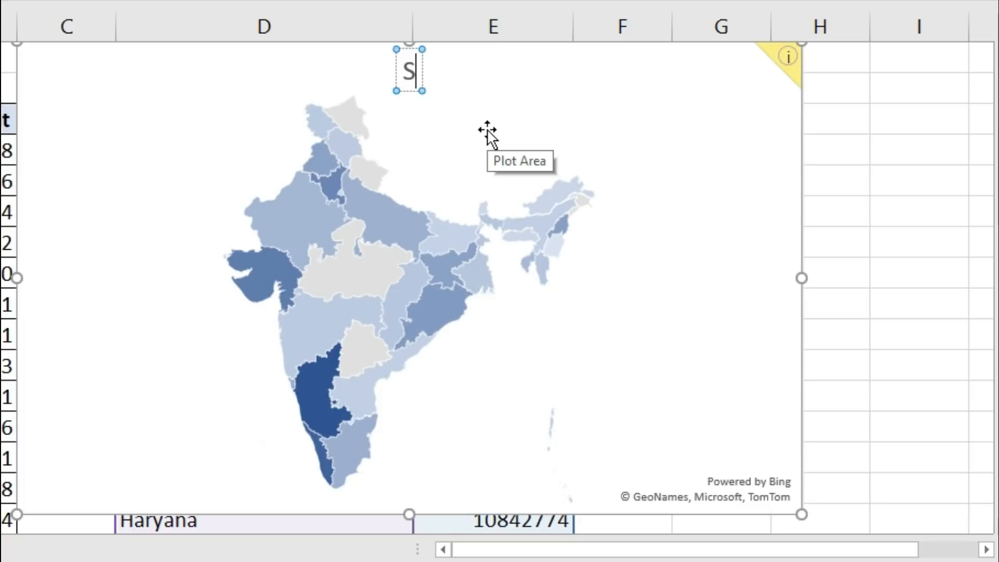
{"action": "type", "text": "tate Wise"}
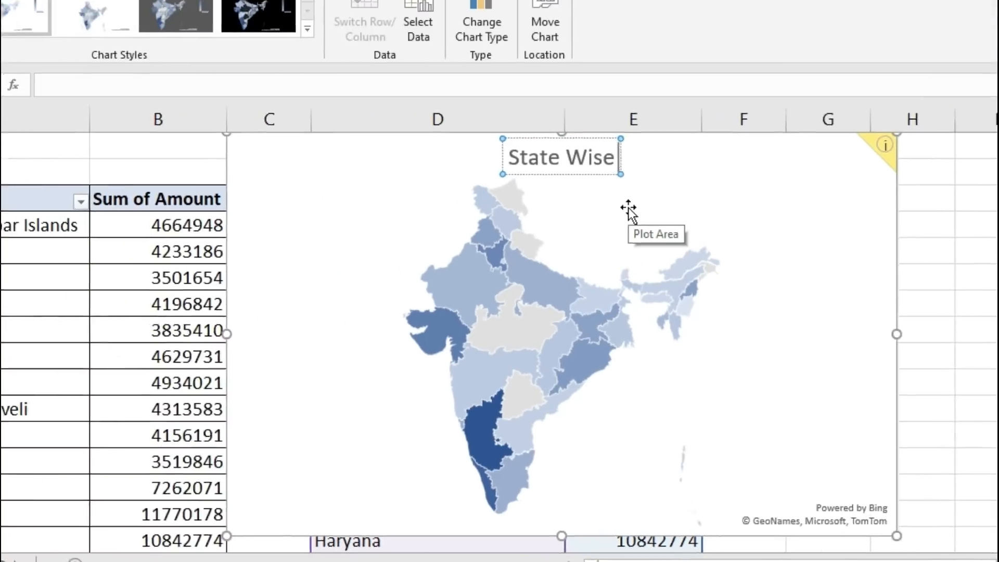
{"action": "type", "text": " Sale"}
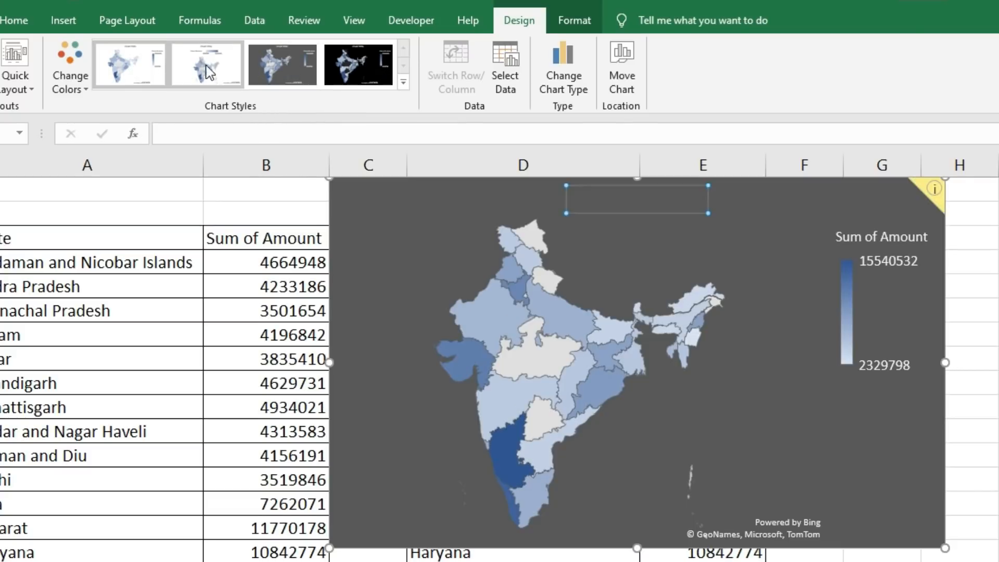
- Apply chart Style 4 to the map chart and recolor it with the orange Monochromatic Palette 2
{"action": "left_click", "coordinate": [187, 70]}
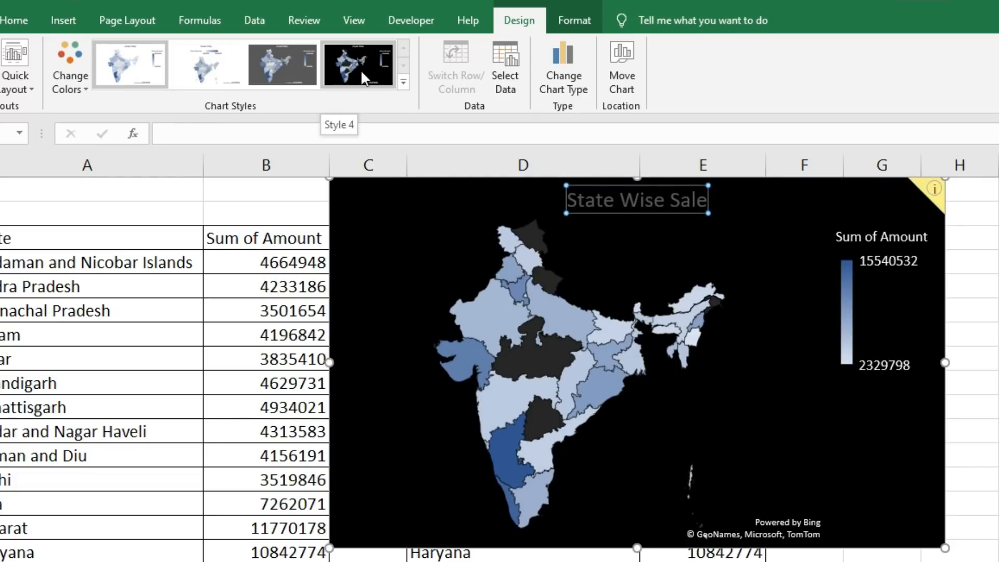
{"action": "left_click", "coordinate": [360, 66]}
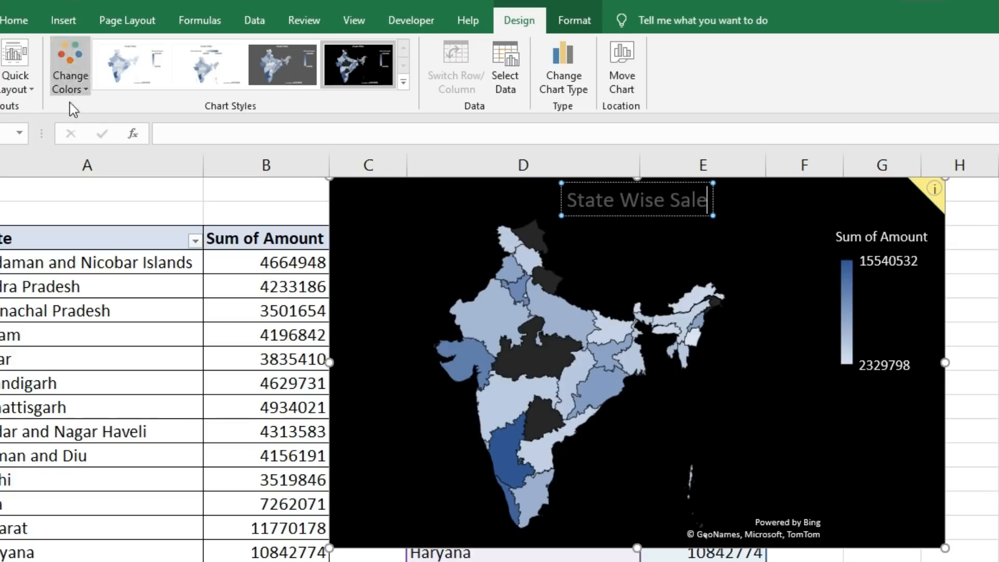
{"action": "left_click", "coordinate": [71, 59]}
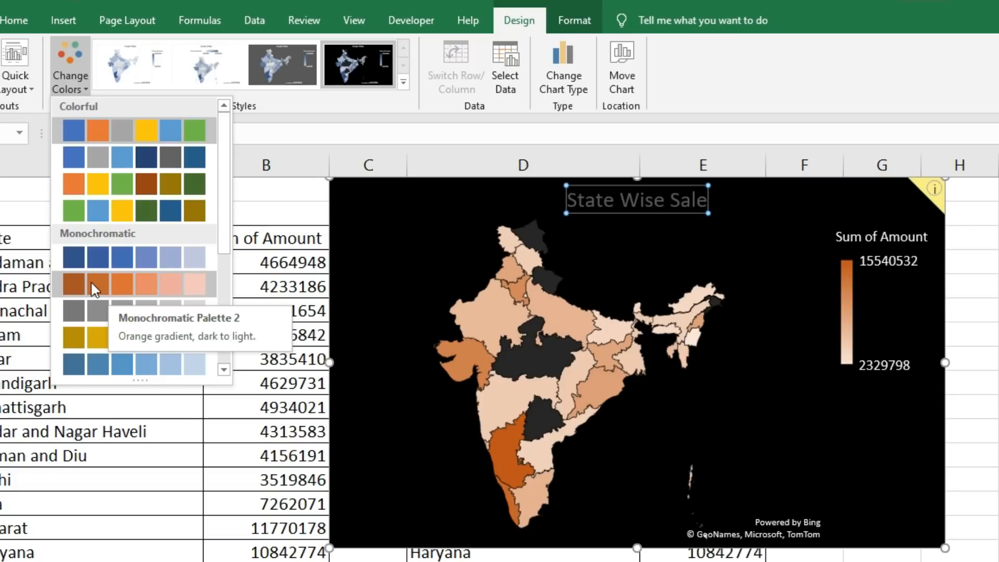
{"action": "left_click", "coordinate": [114, 281]}
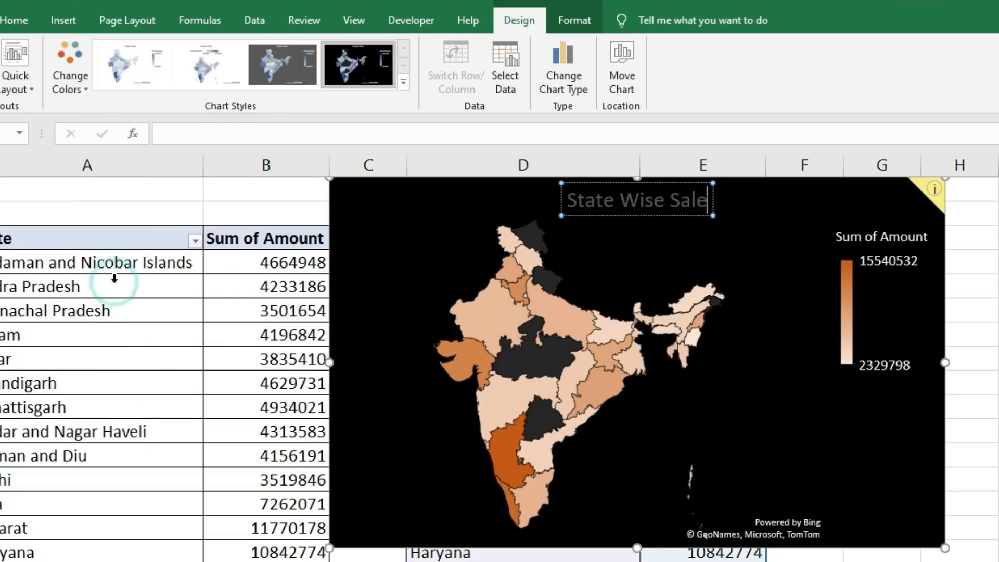
{"action": "left_click", "coordinate": [466, 258]}
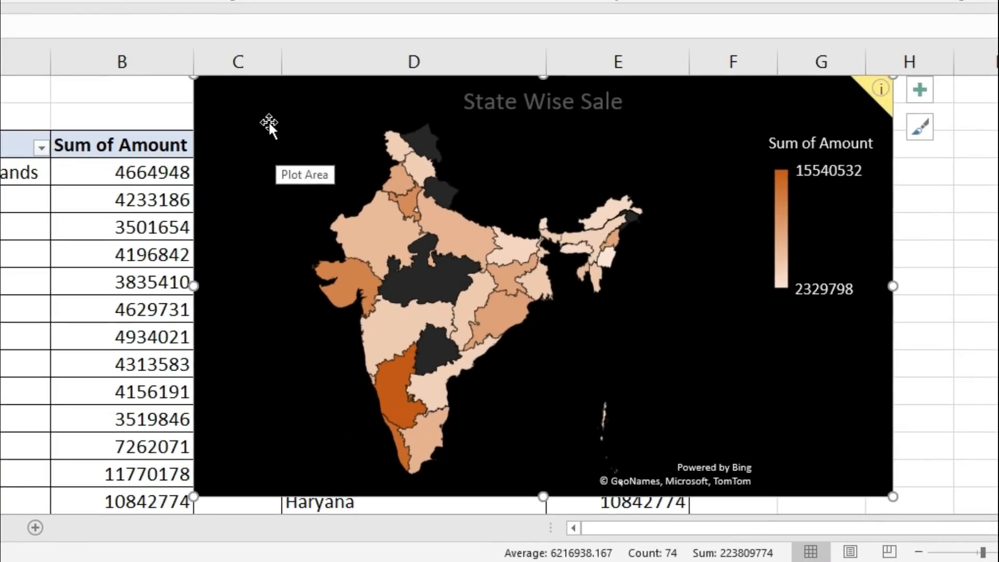
- Turn on data labels for the states on the map chart
{"action": "mouse_move", "coordinate": [343, 220]}
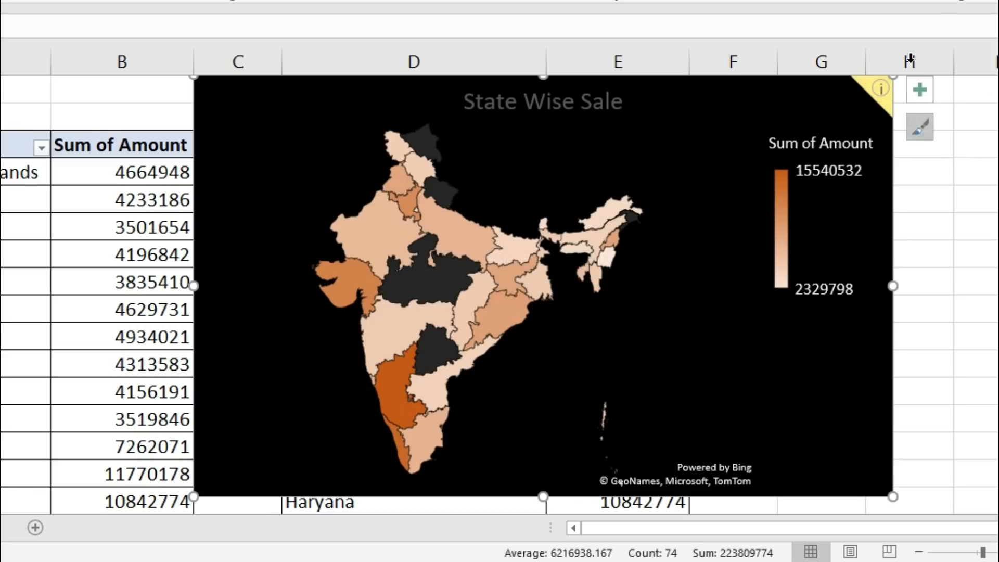
{"action": "left_click", "coordinate": [920, 89]}
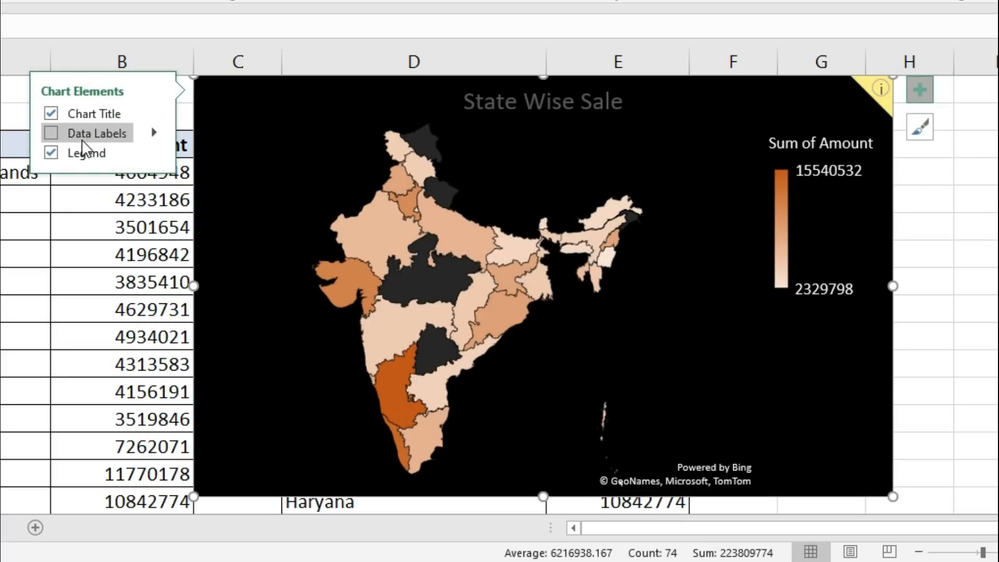
{"action": "left_click", "coordinate": [50, 133]}
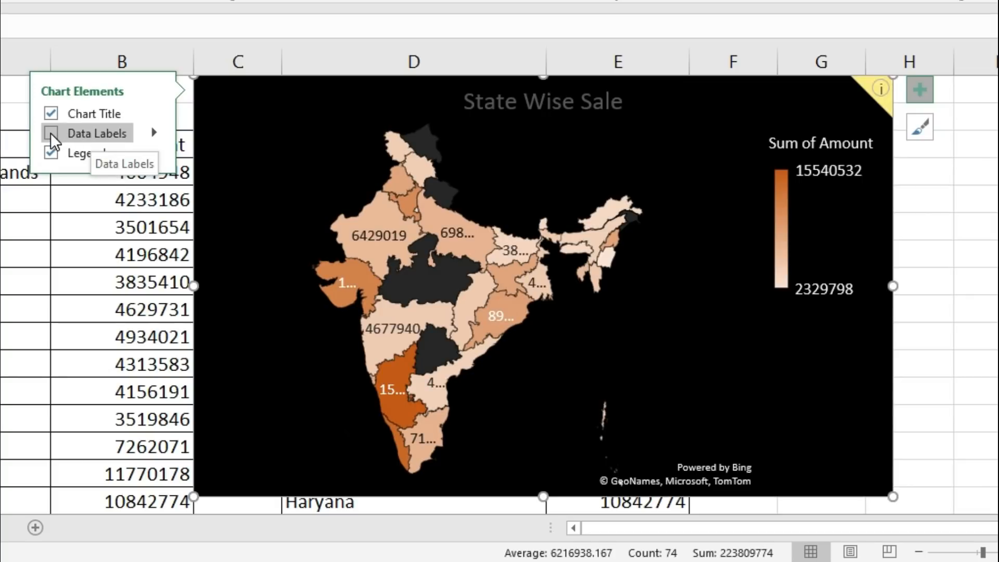
{"action": "left_click", "coordinate": [52, 133]}
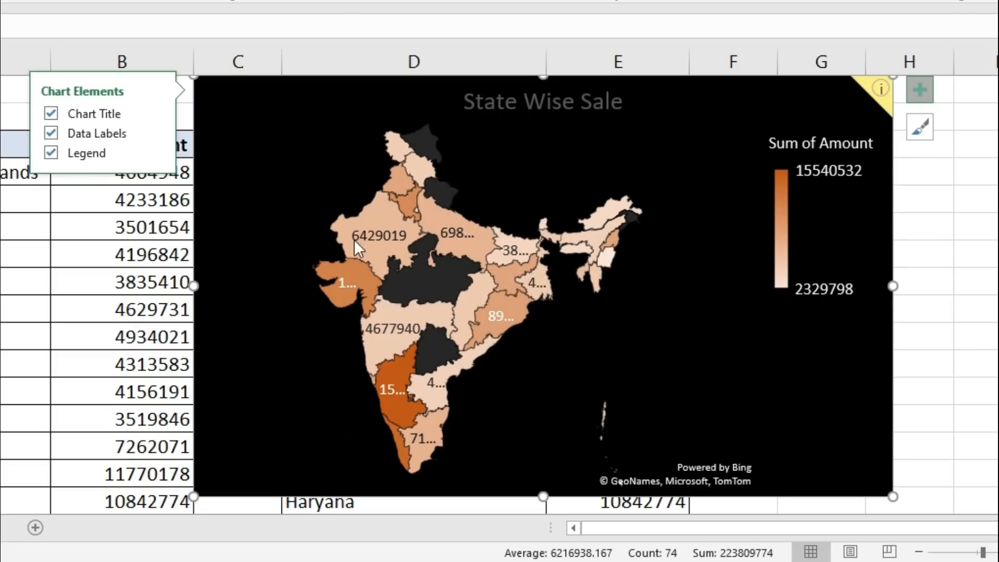
{"action": "mouse_move", "coordinate": [441, 232]}
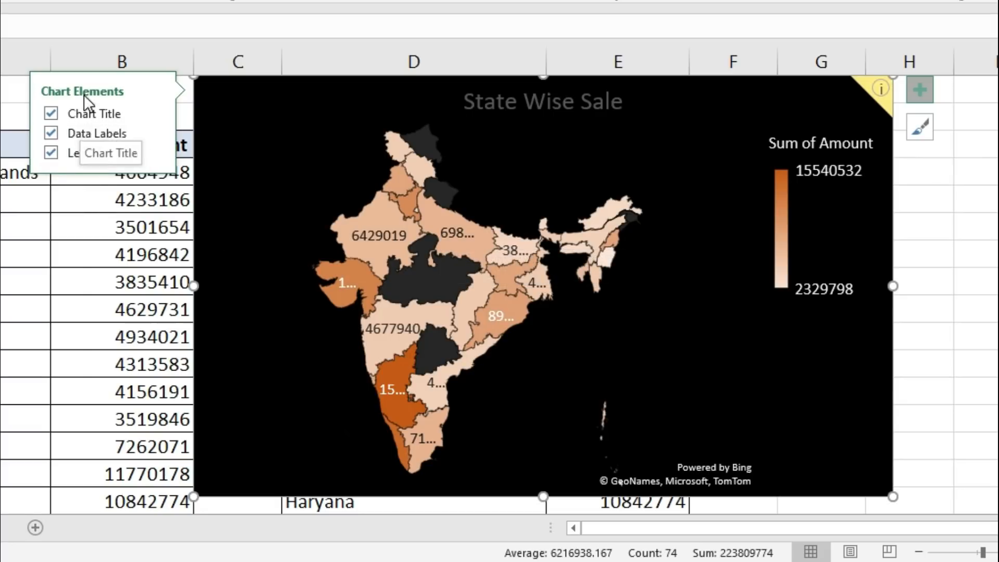
- Set the map's data labels to show the Category Name instead of the Value
{"action": "left_click", "coordinate": [155, 133]}
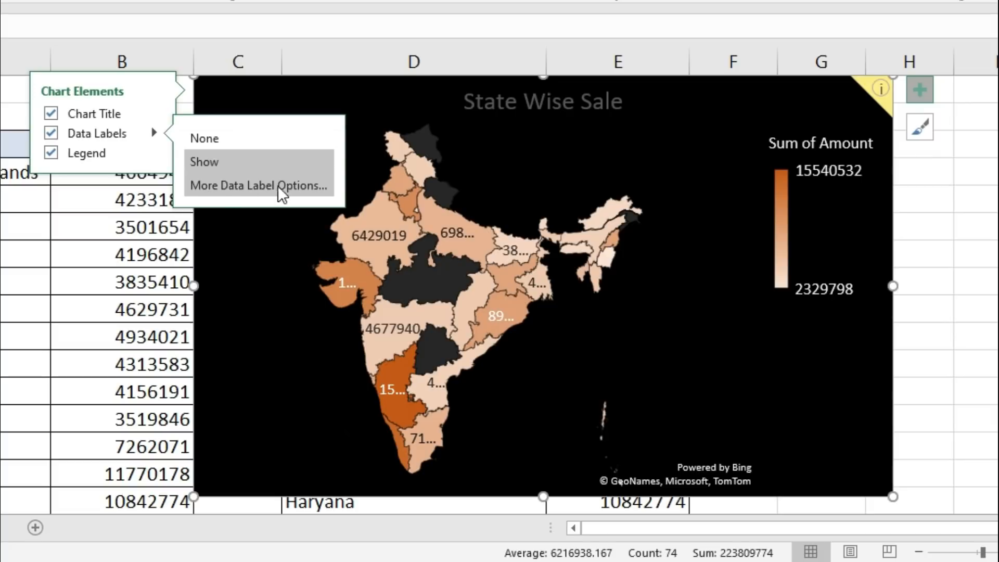
{"action": "left_click", "coordinate": [310, 188]}
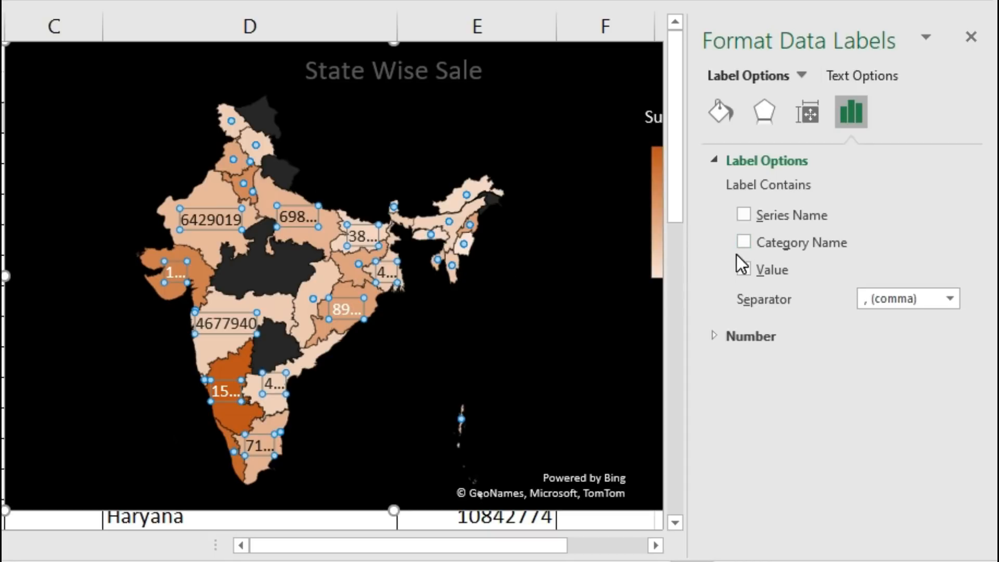
{"action": "left_click", "coordinate": [743, 242]}
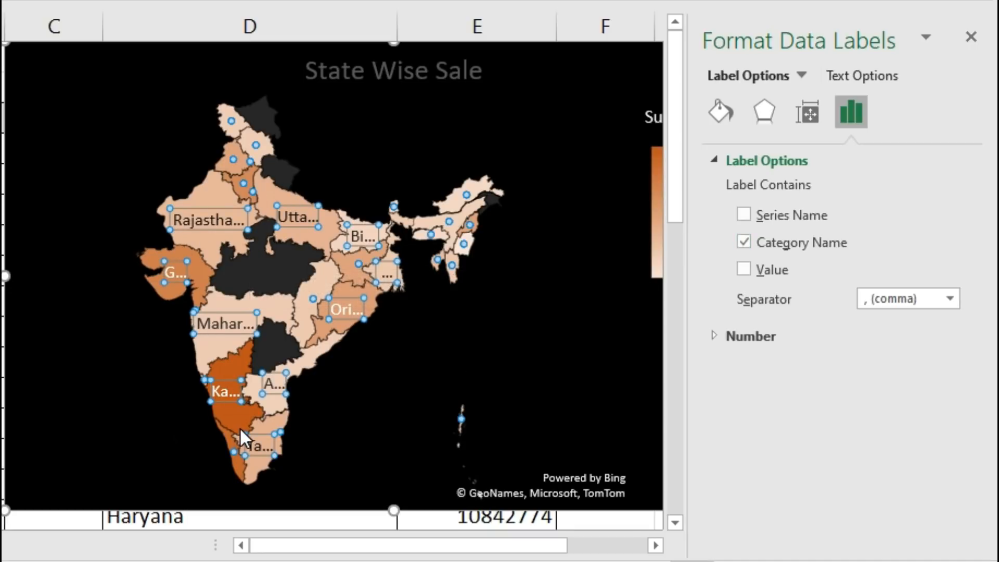
- Add the Value to the state data labels and set the label separator to (New Line)
{"action": "left_click", "coordinate": [744, 272]}
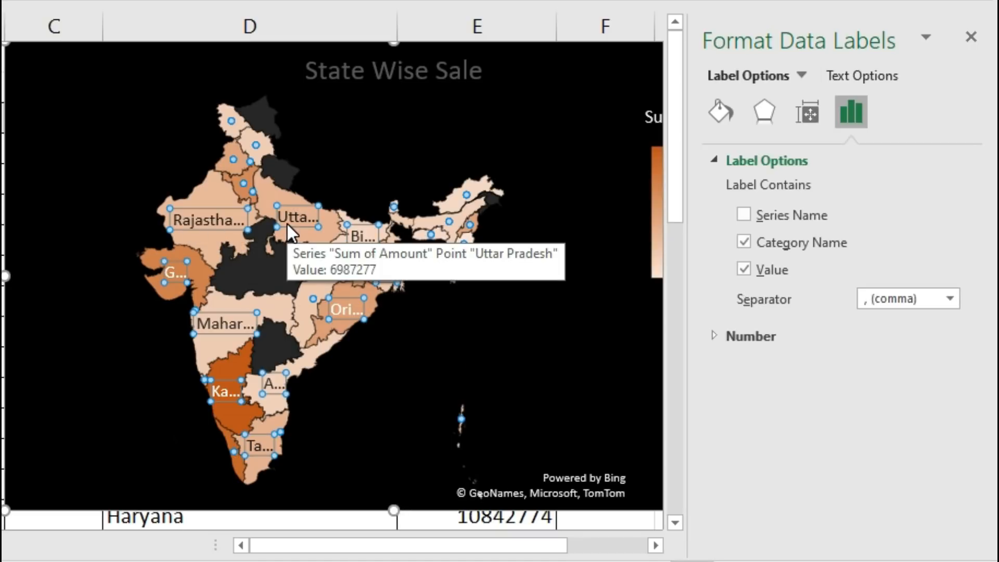
{"action": "mouse_move", "coordinate": [221, 220]}
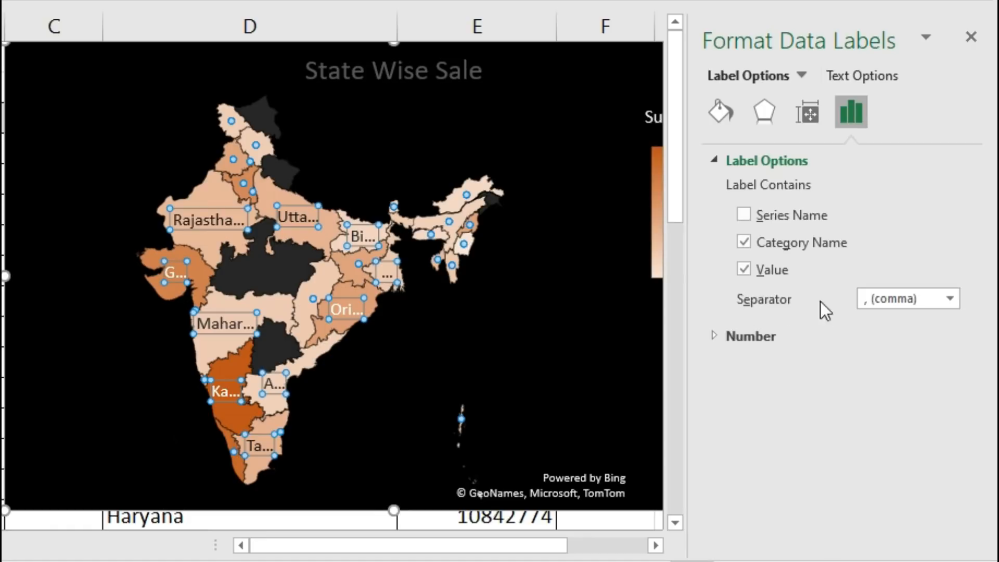
{"action": "left_click", "coordinate": [950, 298]}
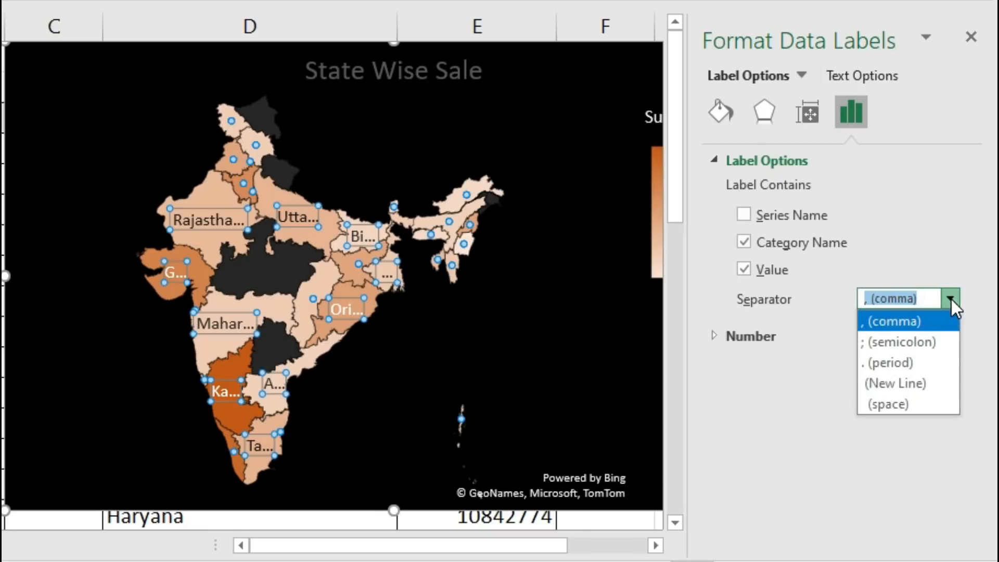
{"action": "left_click", "coordinate": [929, 385]}
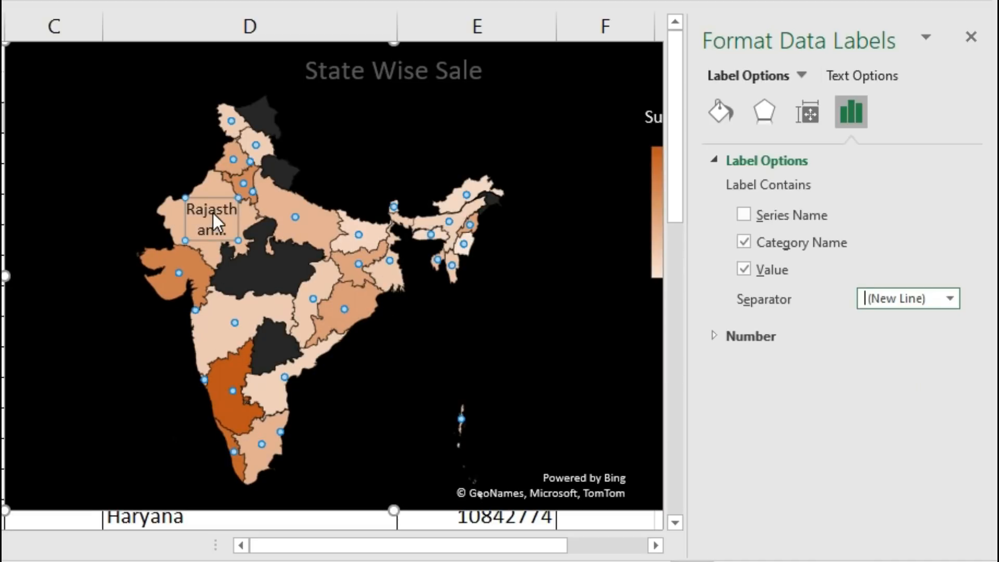
{"action": "mouse_move", "coordinate": [235, 299]}
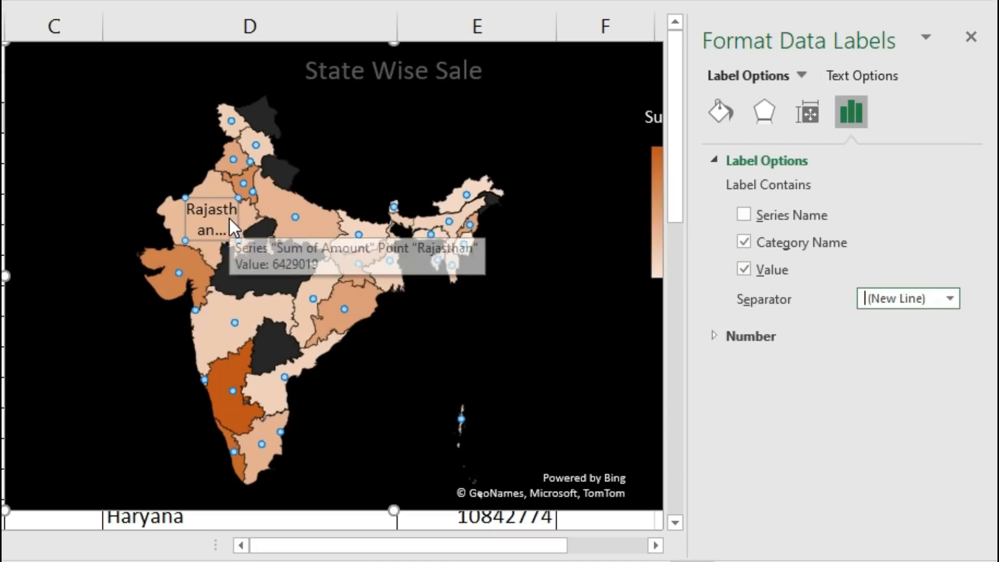
- Remove the Value from the data labels, leaving only the Category Name, and enlarge the map chart
{"action": "left_click", "coordinate": [743, 269]}
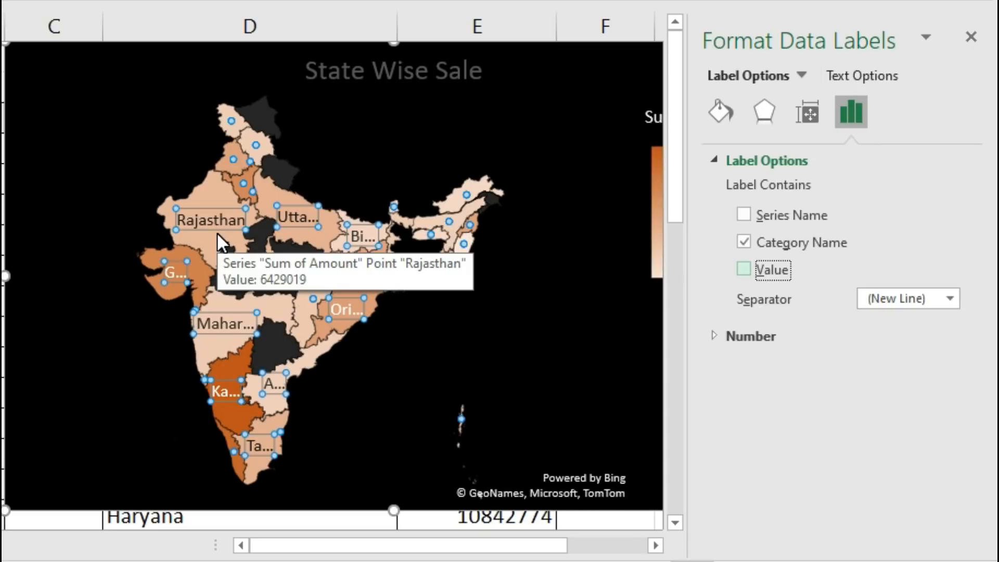
{"action": "left_click", "coordinate": [971, 37]}
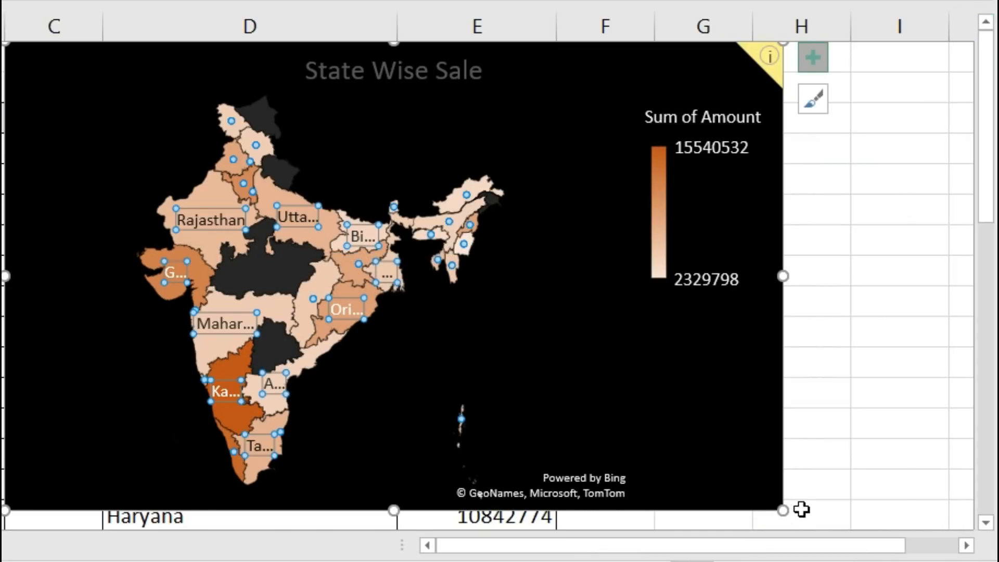
{"action": "left_click_drag", "start_coordinate": [780, 508], "coordinate": [816, 456]}
{"action": "scroll", "coordinate": [688, 378], "scroll_direction": "up", "scroll_amount": 3}
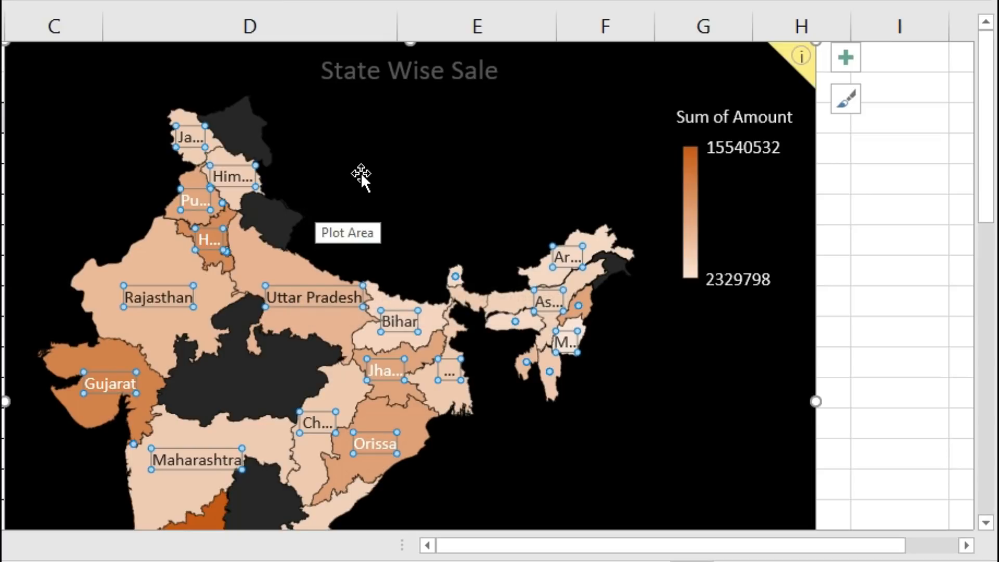
- Examine the state name labels and the Sum of Amount value of individual states on the enlarged map
{"action": "left_click", "coordinate": [354, 189]}
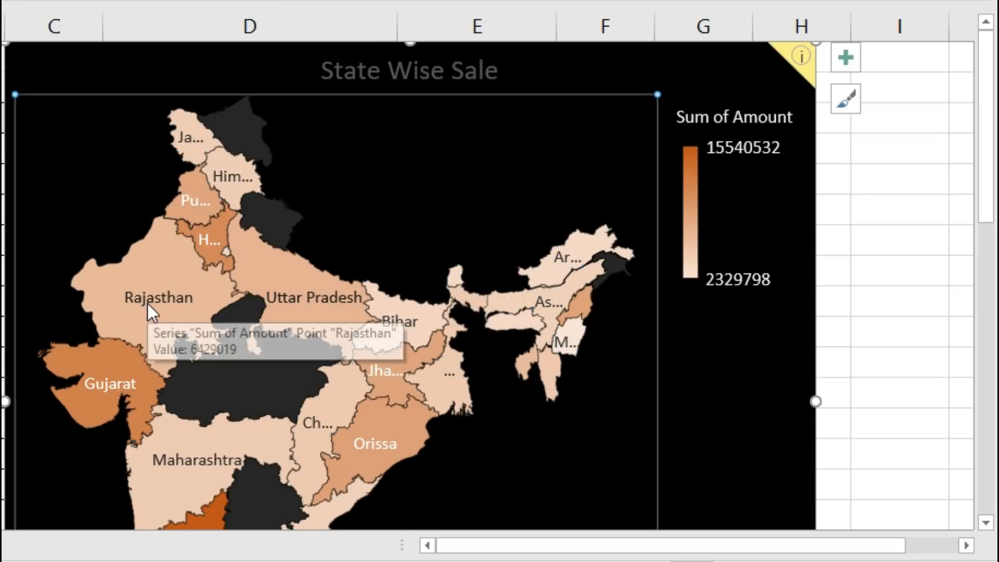
{"action": "mouse_move", "coordinate": [268, 311]}
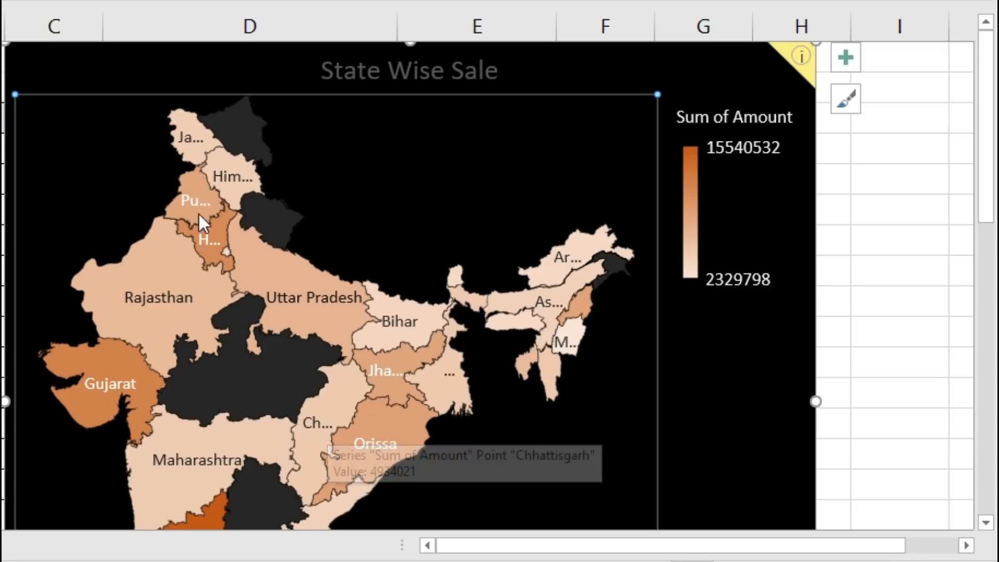
{"action": "mouse_move", "coordinate": [191, 206]}
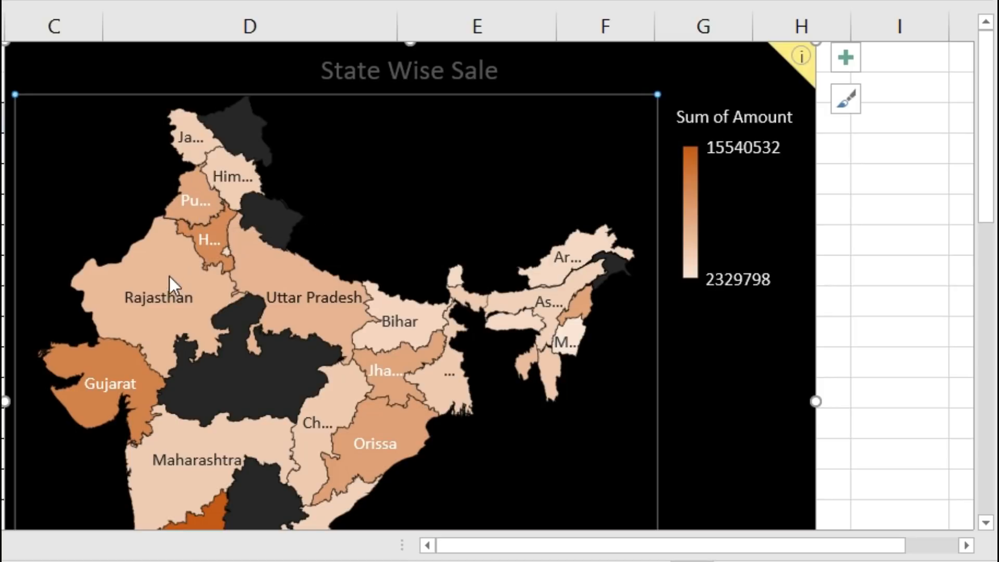
{"action": "mouse_move", "coordinate": [183, 305]}
{"action": "mouse_move", "coordinate": [327, 302]}
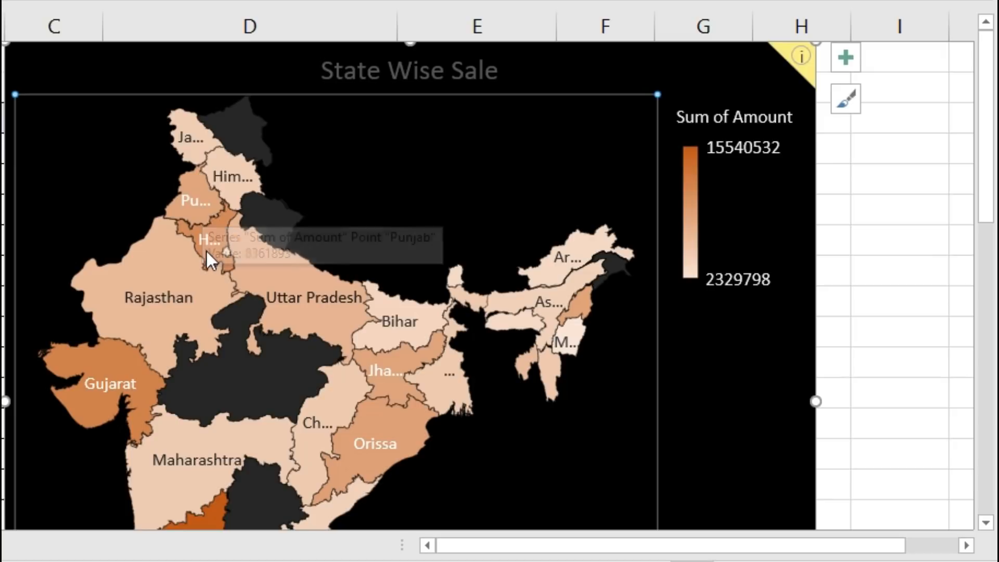
{"action": "mouse_move", "coordinate": [211, 248]}
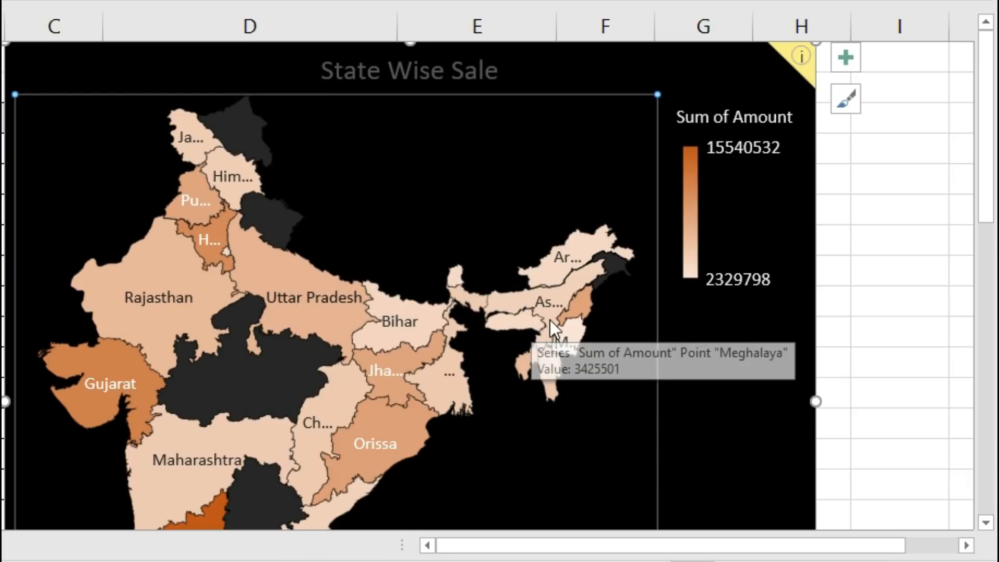
{"action": "mouse_move", "coordinate": [551, 320]}
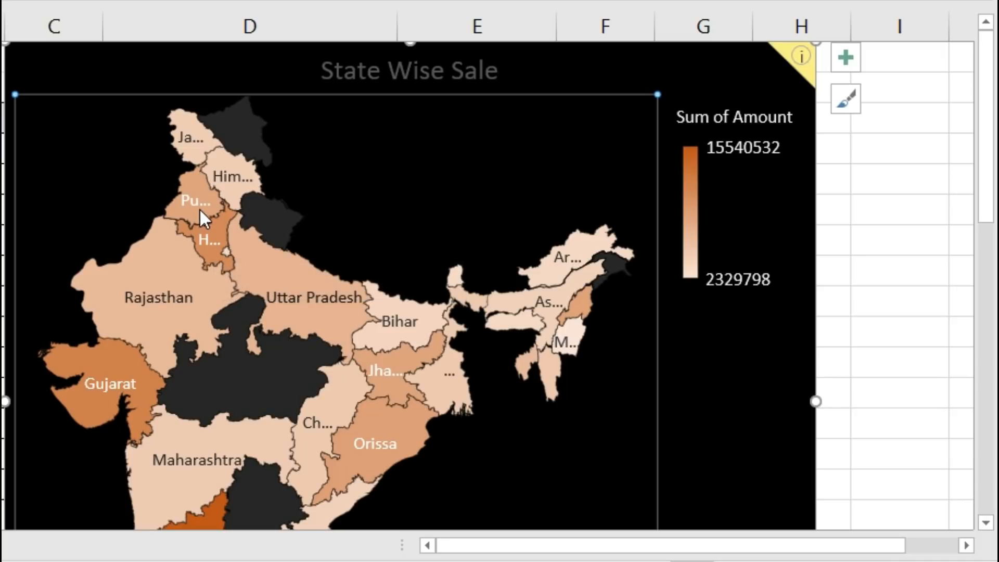
{"action": "mouse_move", "coordinate": [227, 175]}
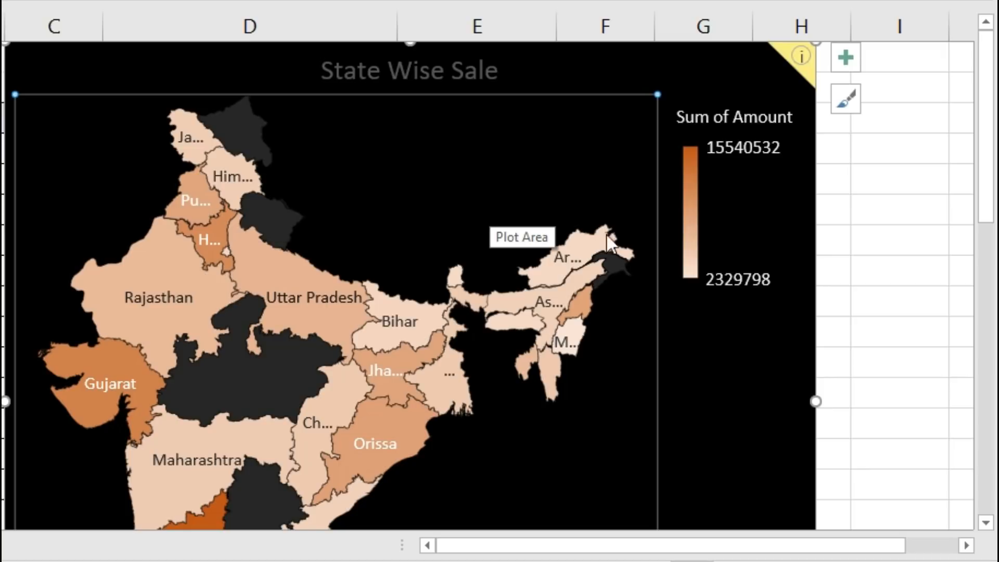
- Examine the shading and values of Karnataka, Gujarat, Rajasthan and the dark regions, comparing them with the Sum of Amount color scale
{"action": "left_click_drag", "start_coordinate": [990, 188], "coordinate": [988, 227]}
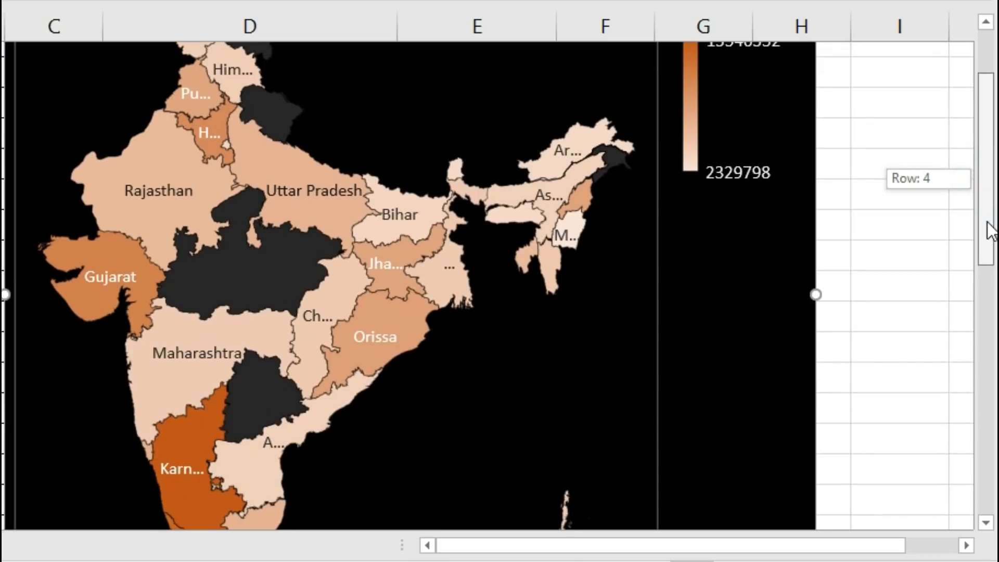
{"action": "mouse_move", "coordinate": [198, 425]}
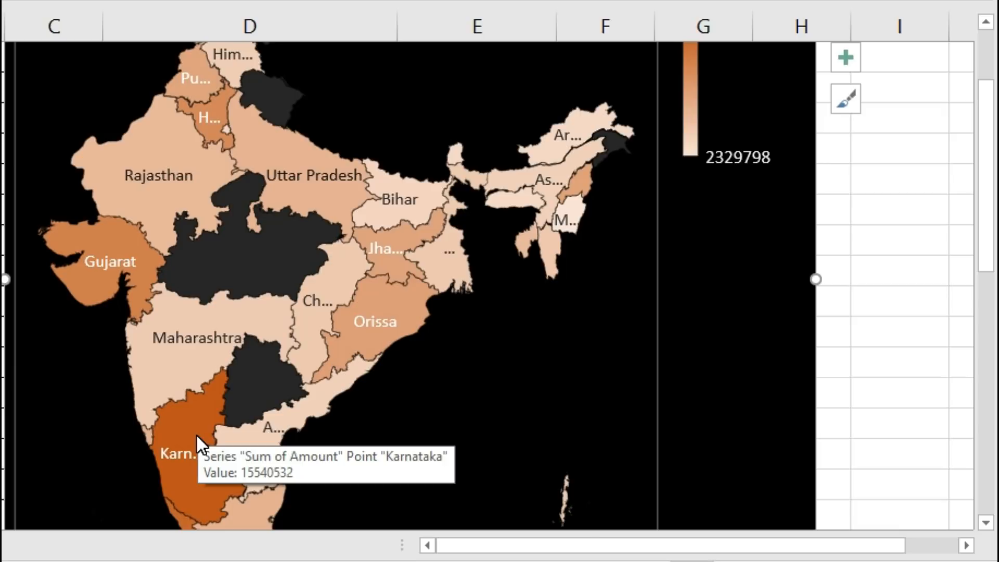
{"action": "mouse_move", "coordinate": [114, 280]}
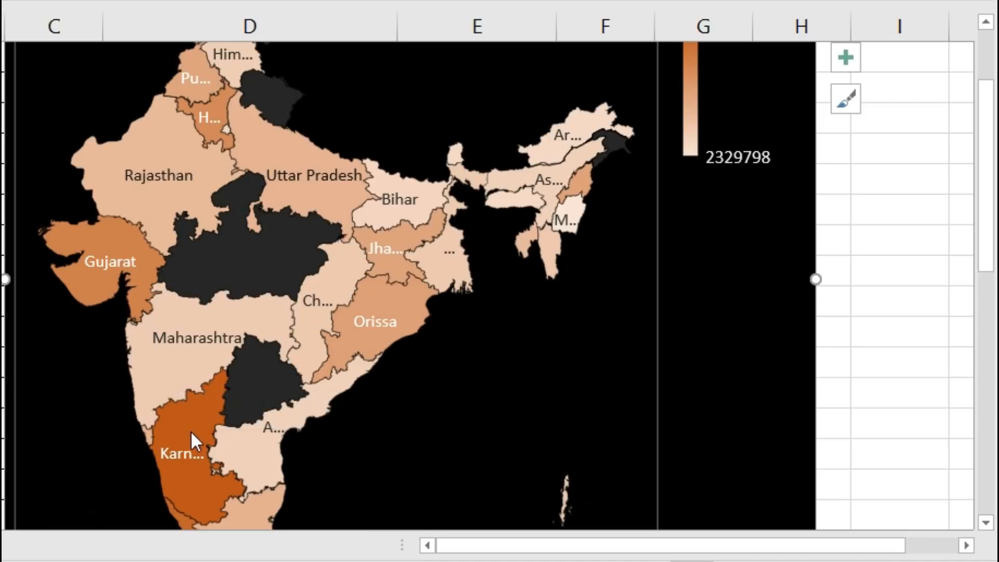
{"action": "mouse_move", "coordinate": [192, 444]}
{"action": "mouse_move", "coordinate": [161, 176]}
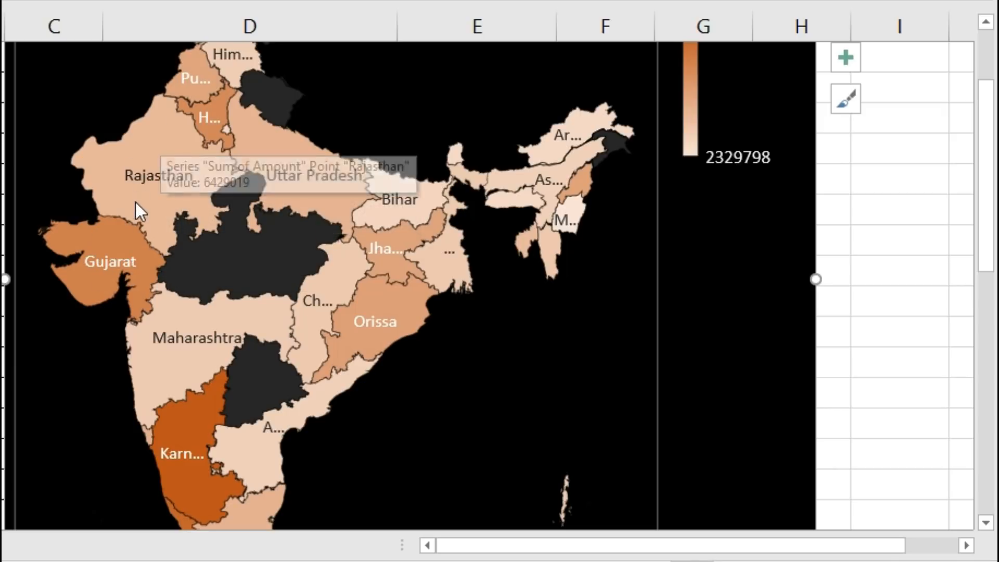
{"action": "mouse_move", "coordinate": [258, 263]}
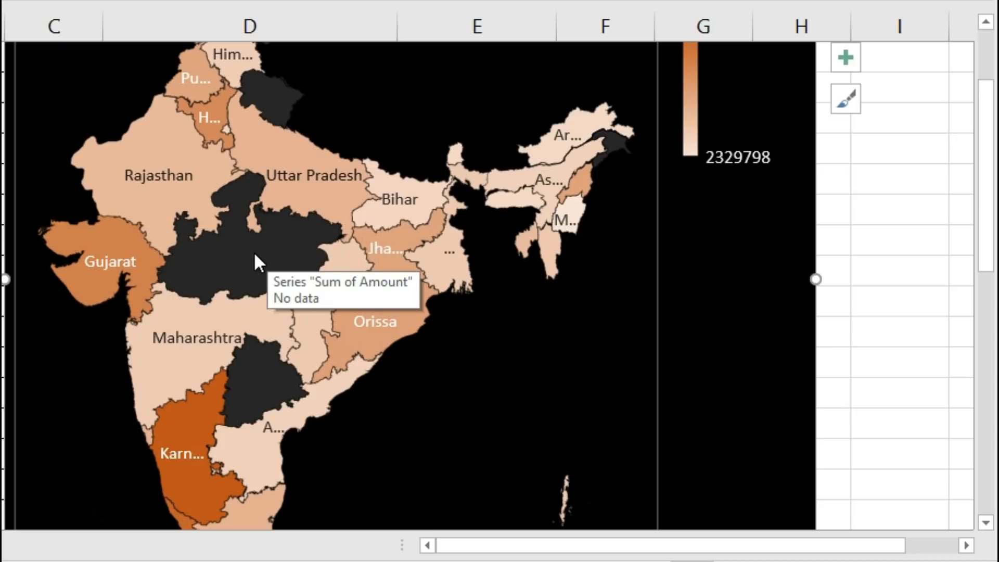
{"action": "mouse_move", "coordinate": [260, 374]}
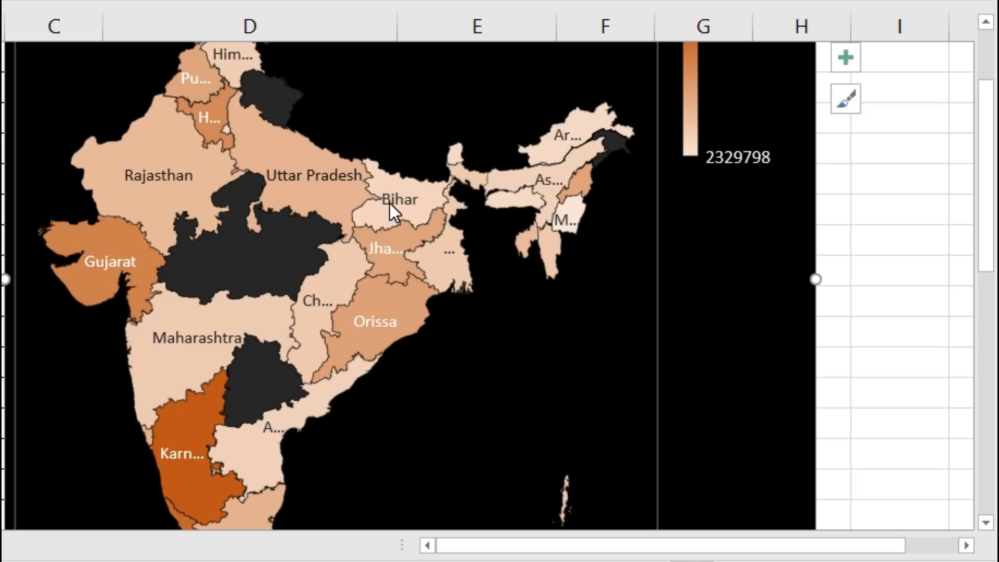
{"action": "mouse_move", "coordinate": [389, 203]}
{"action": "left_click_drag", "start_coordinate": [987, 236], "coordinate": [991, 187]}
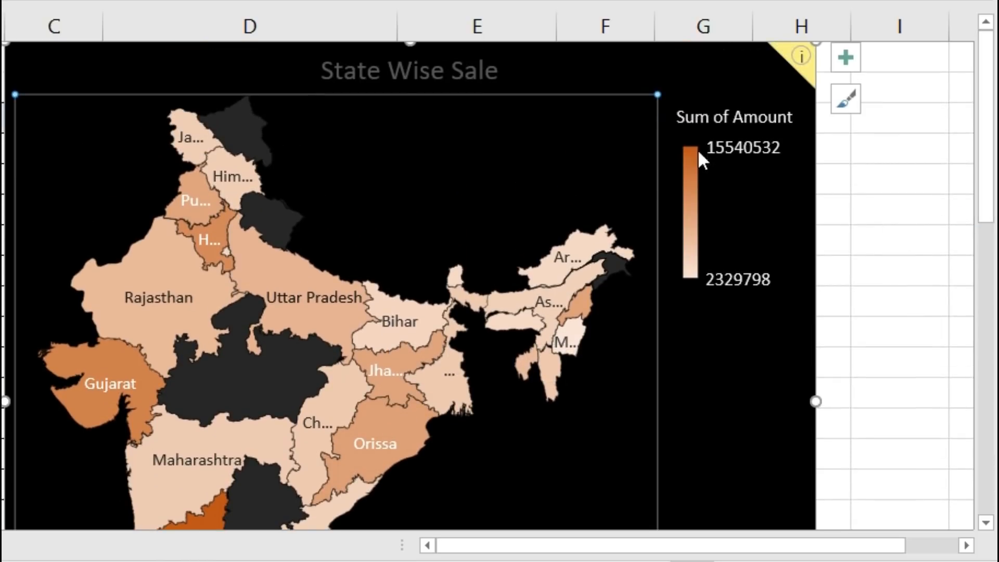
{"action": "mouse_move", "coordinate": [691, 271]}
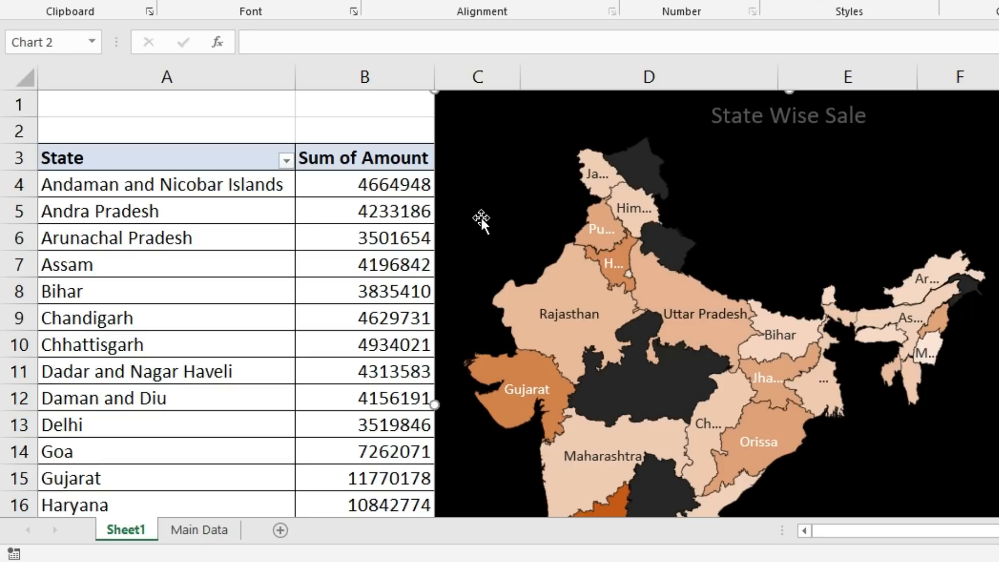
- Uncover column C by shifting the map chart and filter the pivot table's State field to the Top 5 Items by Sum of Amount
{"action": "left_click_drag", "start_coordinate": [463, 121], "coordinate": [515, 116]}
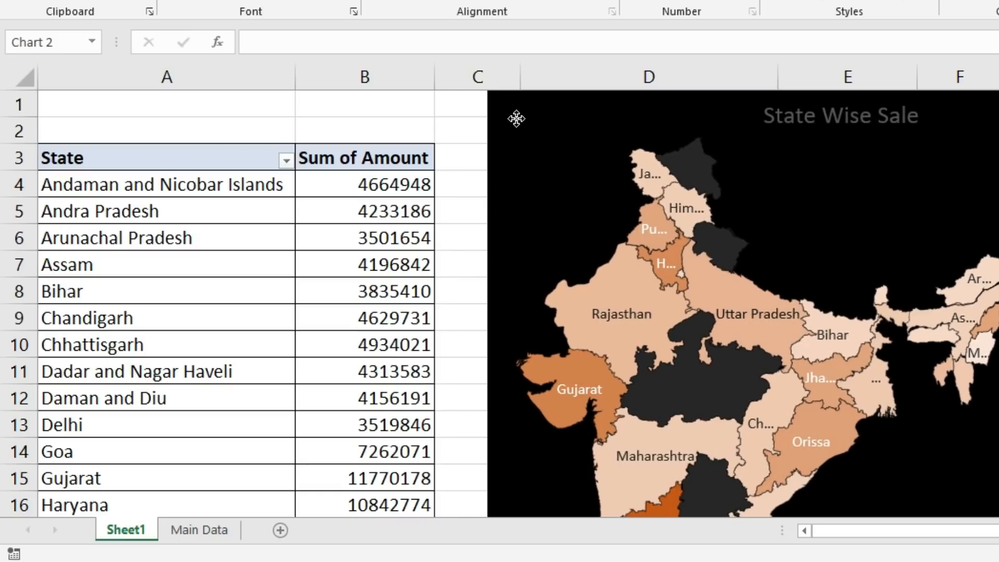
{"action": "left_click", "coordinate": [167, 160]}
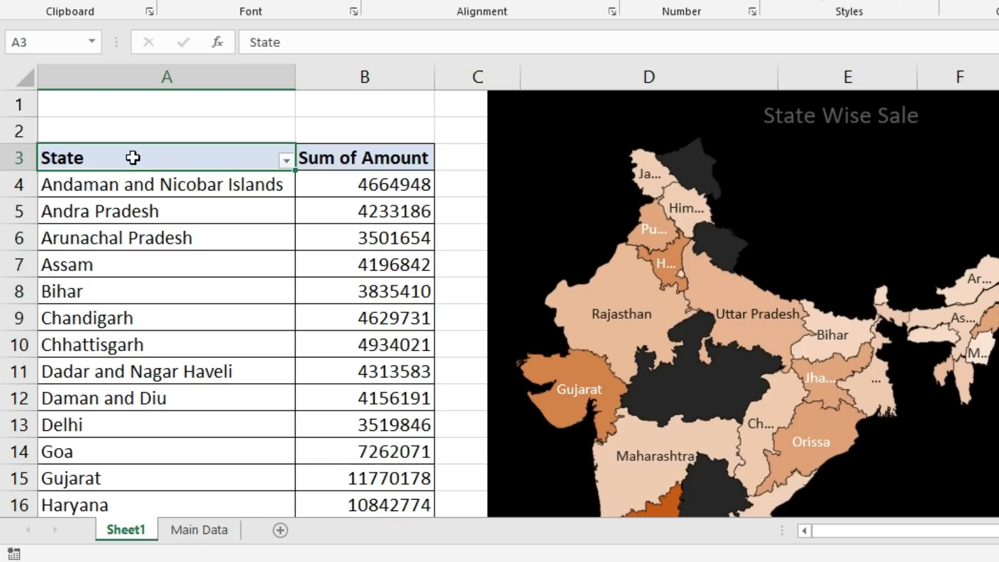
{"action": "left_click", "coordinate": [285, 160]}
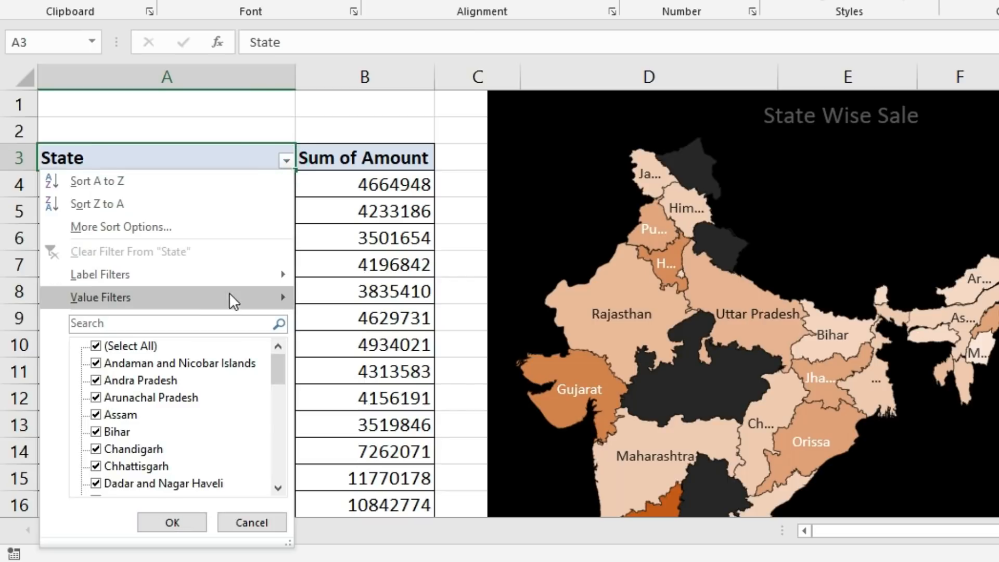
{"action": "mouse_move", "coordinate": [185, 298]}
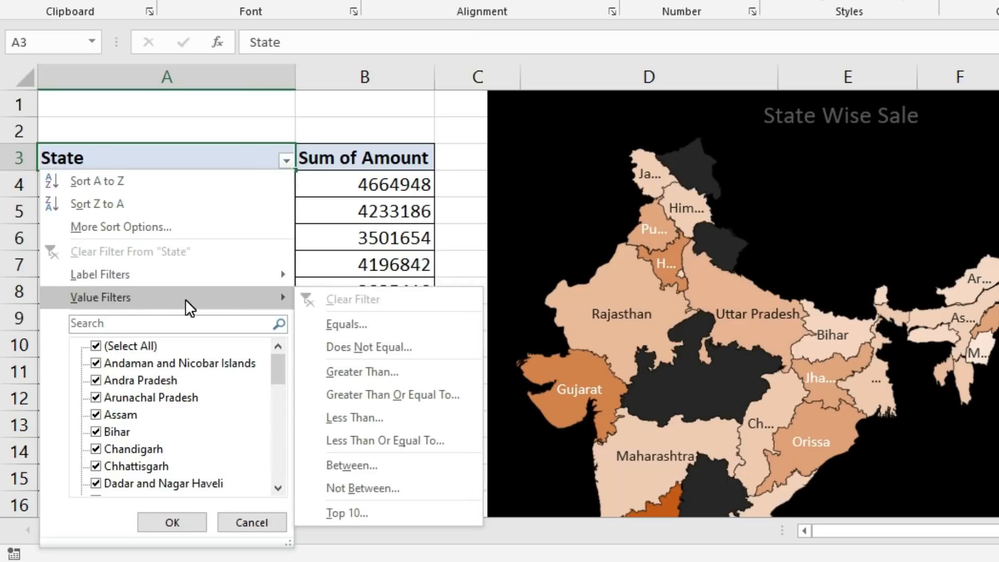
{"action": "left_click", "coordinate": [388, 513]}
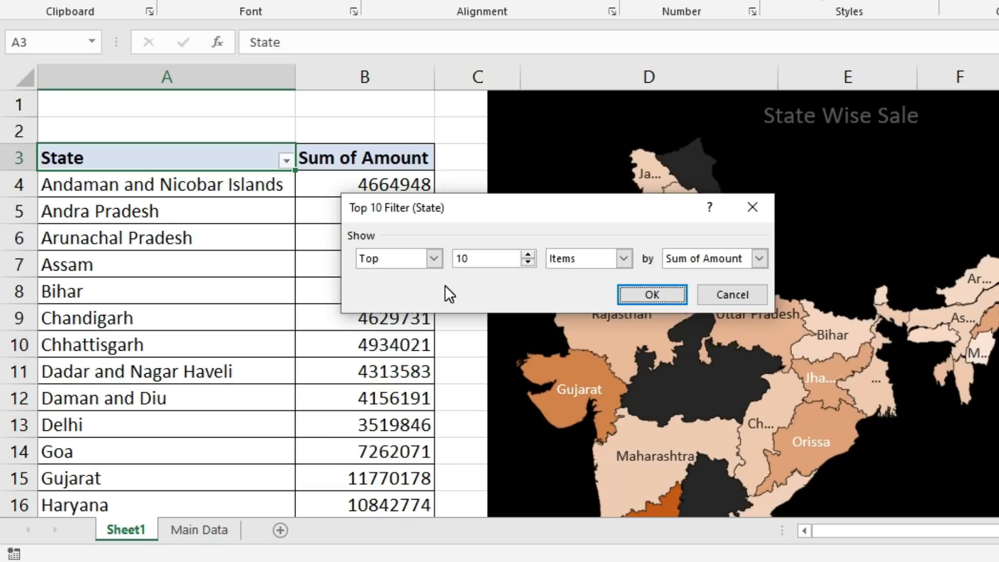
{"action": "left_click", "coordinate": [480, 257]}
{"action": "key", "text": "BackSpace"}
{"action": "key", "text": "BackSpace"}
{"action": "type", "text": "5"}
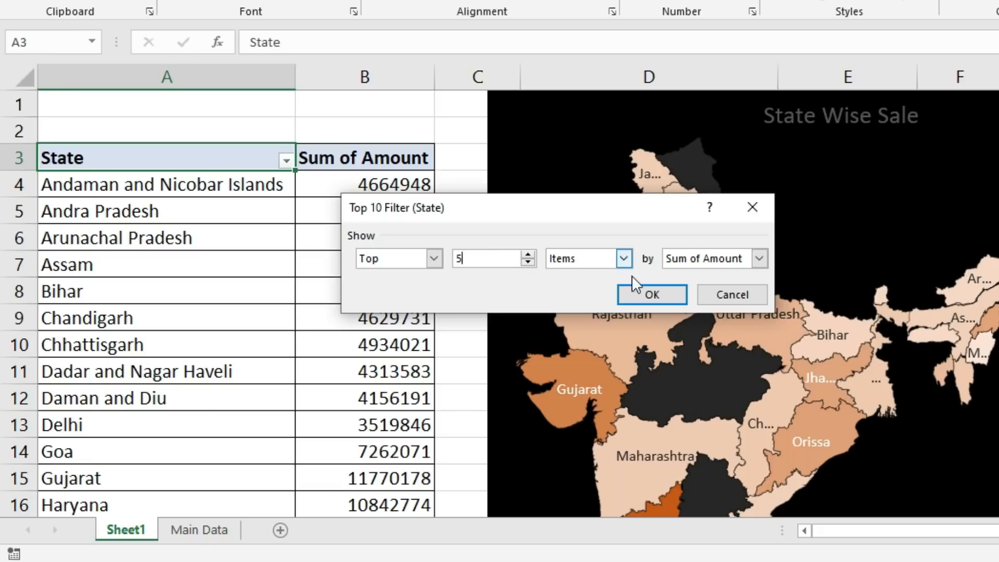
{"action": "left_click", "coordinate": [673, 296]}
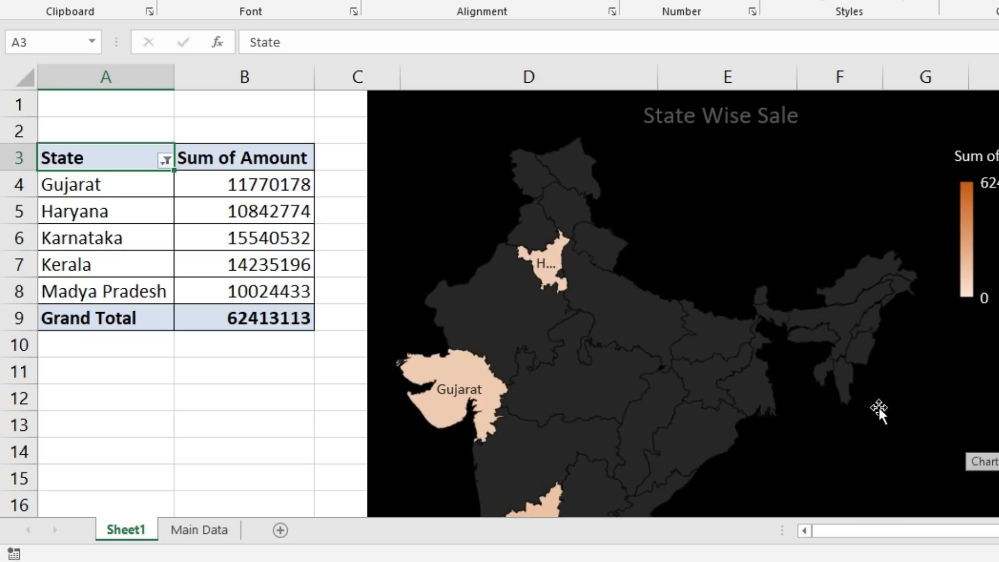
- Shrink the map chart so that it fits completely beside the pivot table, ending around row 15
{"action": "left_click", "coordinate": [916, 408]}
{"action": "scroll", "coordinate": [499, 302], "scroll_direction": "down", "scroll_amount": 5}
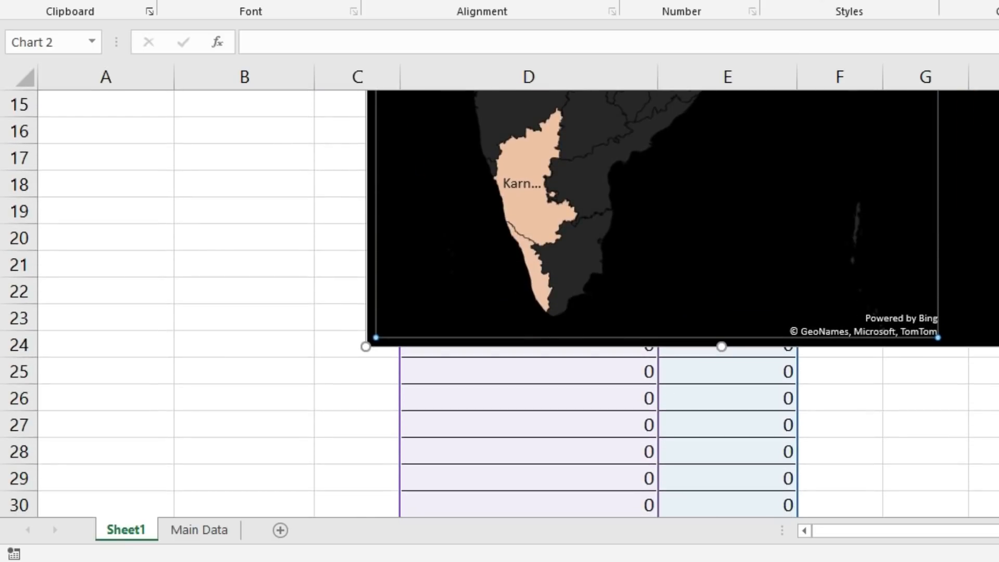
{"action": "scroll", "coordinate": [967, 202], "scroll_direction": "up", "scroll_amount": 5}
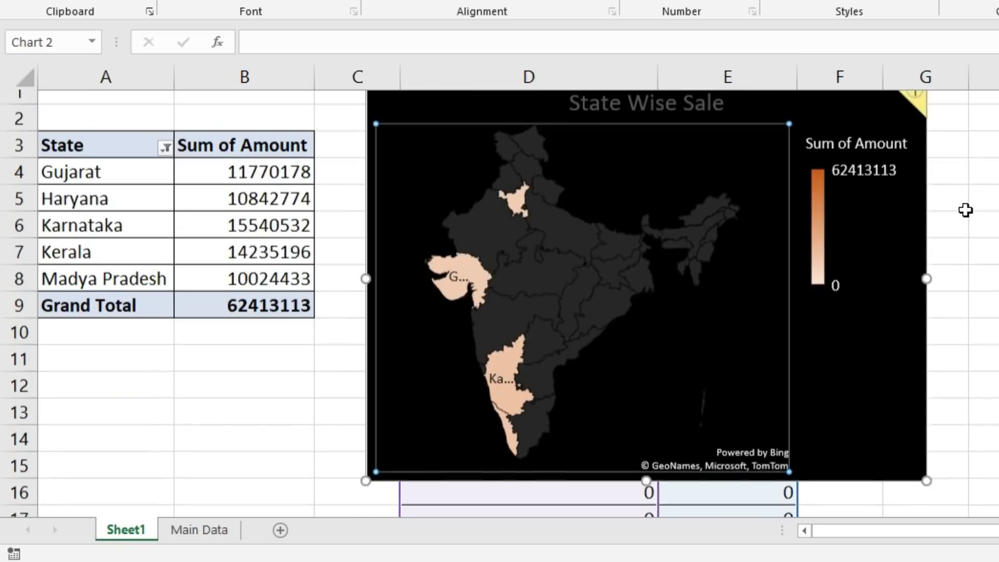
{"action": "left_click_drag", "start_coordinate": [926, 494], "coordinate": [913, 483]}
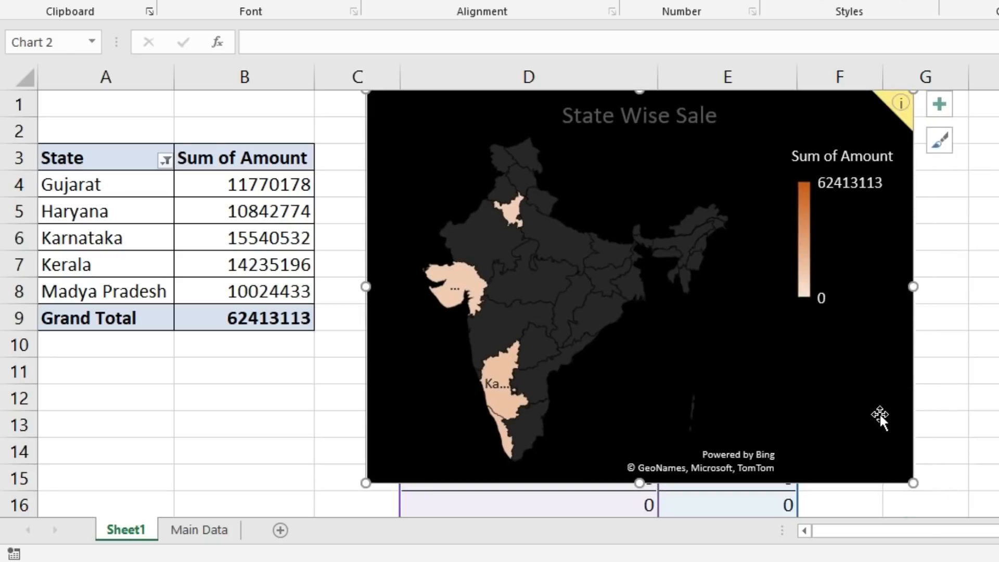
{"action": "left_click", "coordinate": [876, 411]}
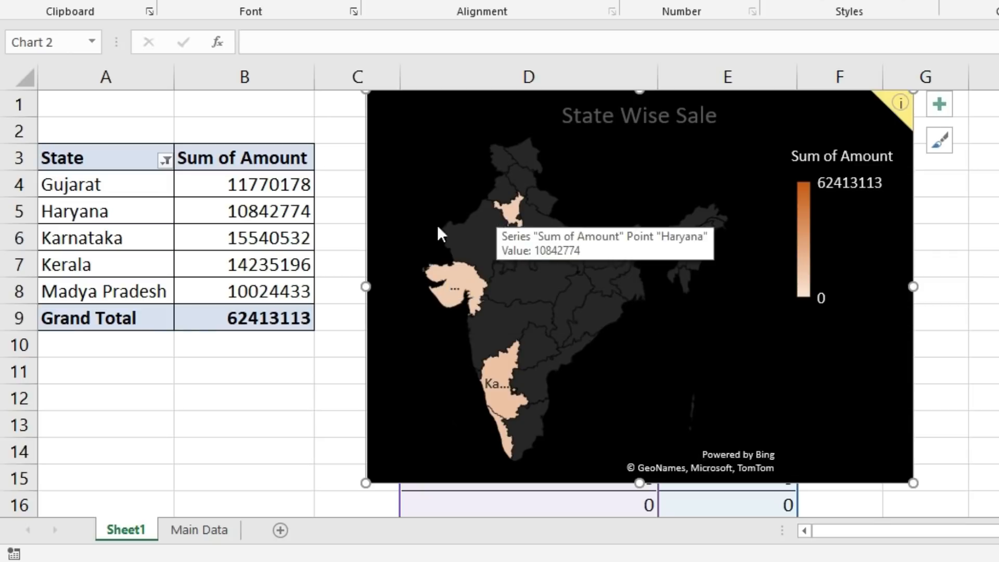
- Compare the five filtered states' amounts in the pivot table with the shaded states on the map, especially Karnataka and Kerala
{"action": "left_click_drag", "start_coordinate": [218, 185], "coordinate": [223, 284]}
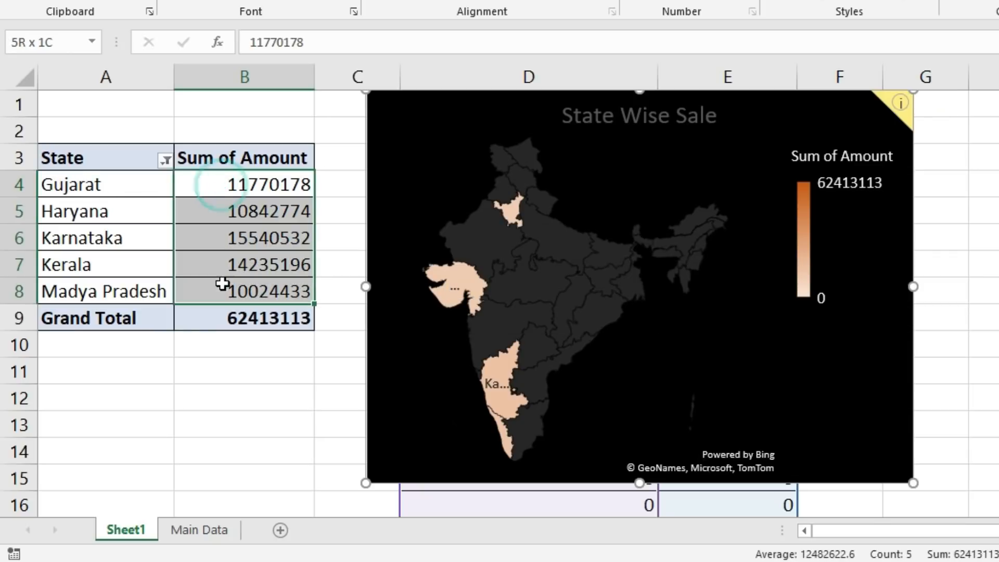
{"action": "left_click", "coordinate": [221, 264]}
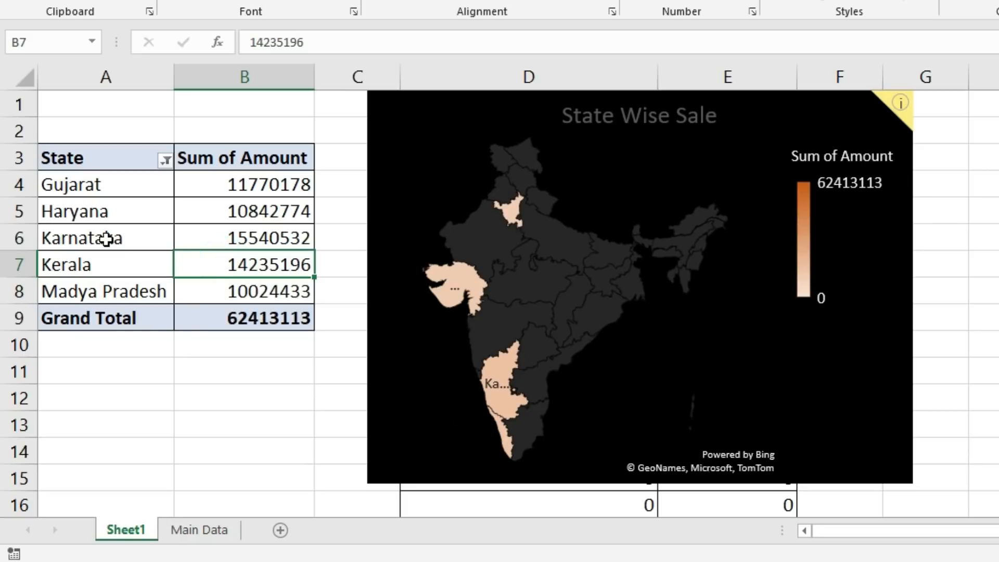
{"action": "left_click", "coordinate": [240, 240]}
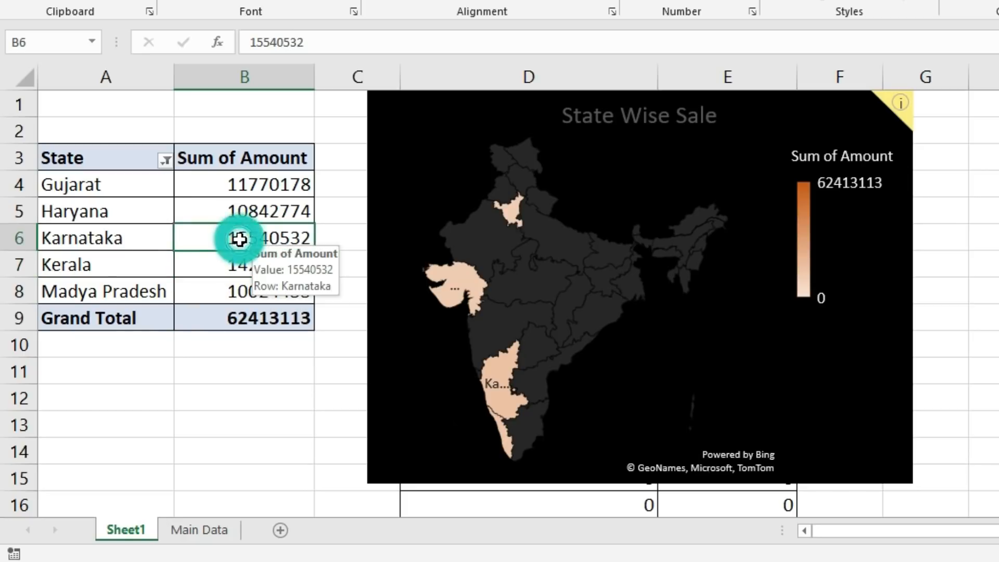
{"action": "left_click", "coordinate": [202, 270]}
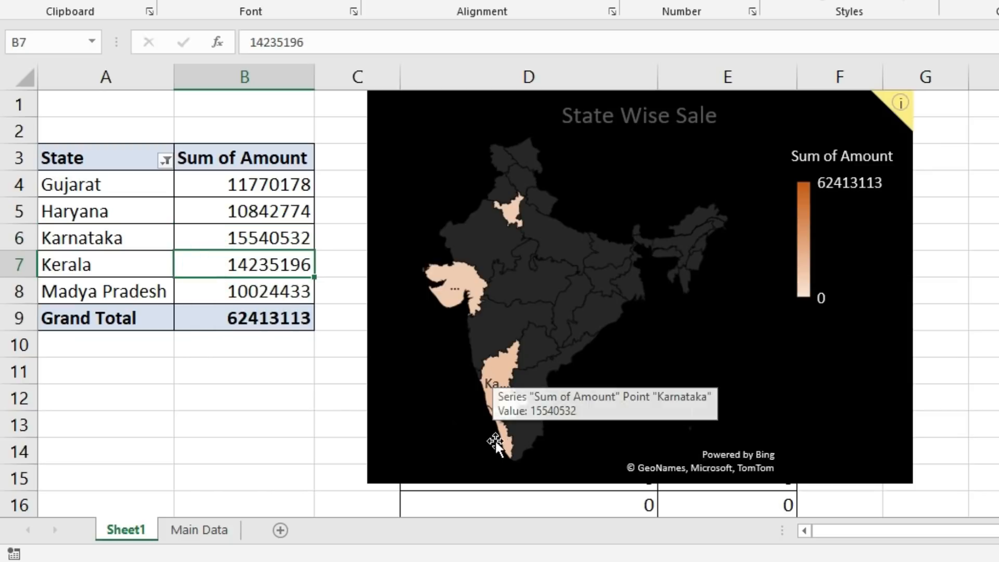
{"action": "mouse_move", "coordinate": [506, 438]}
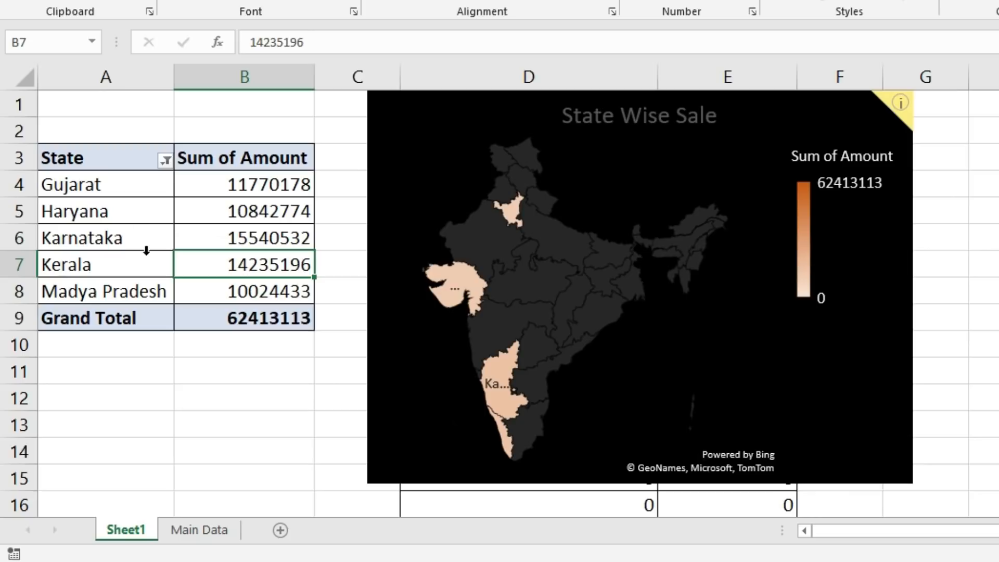
- Compare the filtered pivot rows with the linked range in columns D and E, moving the map chart aside and back
{"action": "left_click_drag", "start_coordinate": [762, 106], "coordinate": [998, 104]}
{"action": "left_click", "coordinate": [526, 372]}
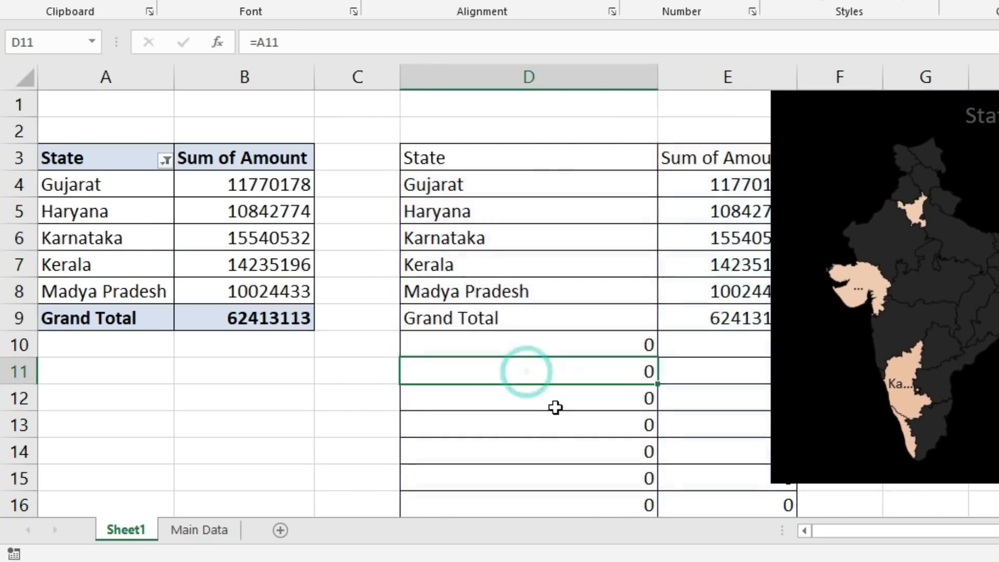
{"action": "scroll", "coordinate": [555, 408], "scroll_direction": "down", "scroll_amount": 16}
{"action": "scroll", "coordinate": [555, 403], "scroll_direction": "up", "scroll_amount": 16}
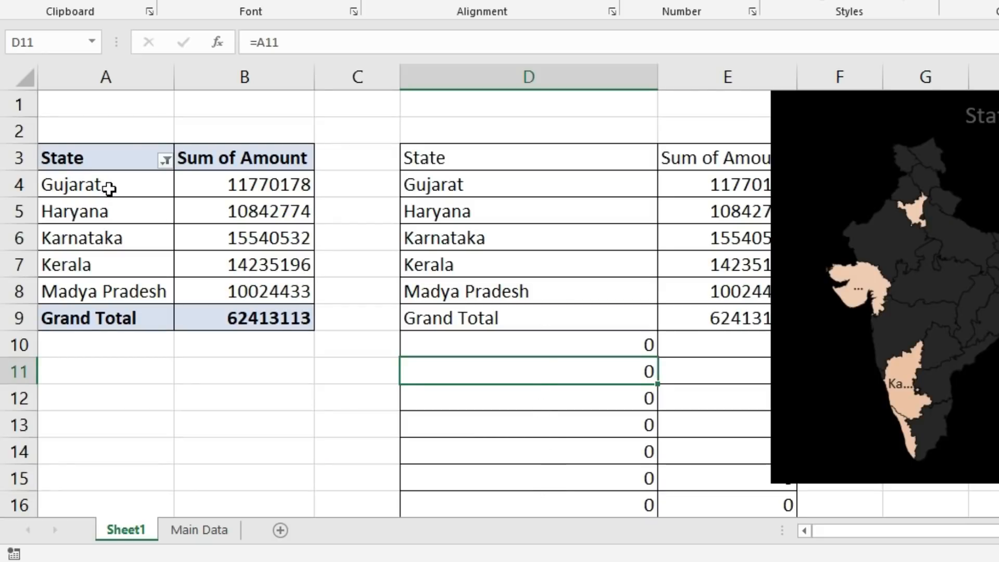
{"action": "left_click_drag", "start_coordinate": [110, 188], "coordinate": [243, 287]}
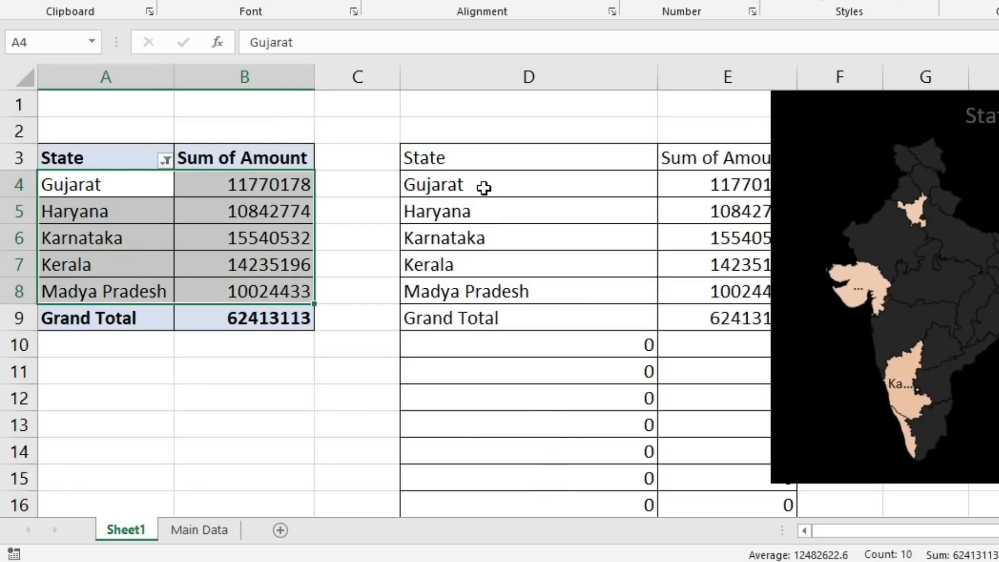
{"action": "left_click_drag", "start_coordinate": [484, 188], "coordinate": [716, 319]}
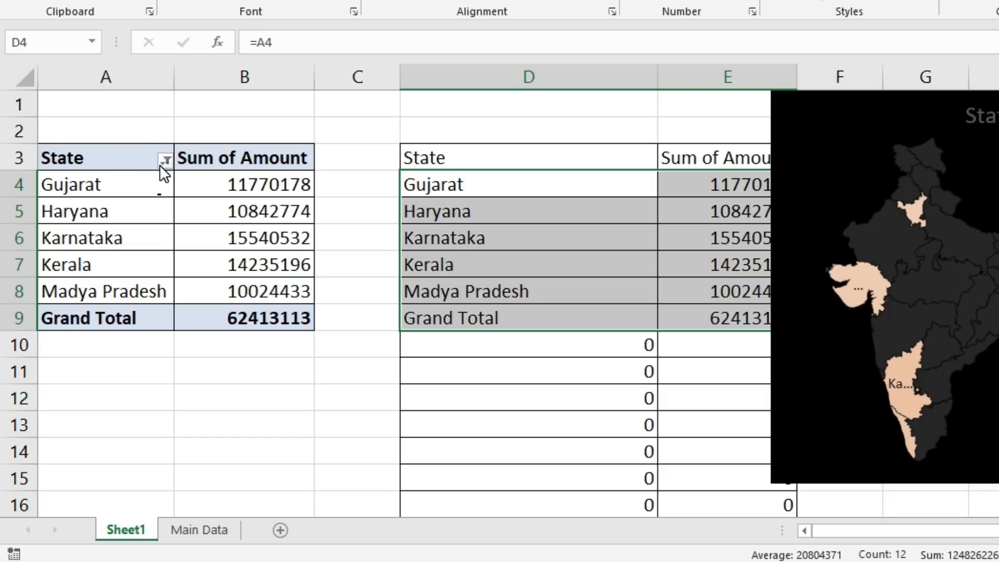
{"action": "left_click_drag", "start_coordinate": [515, 182], "coordinate": [676, 319]}
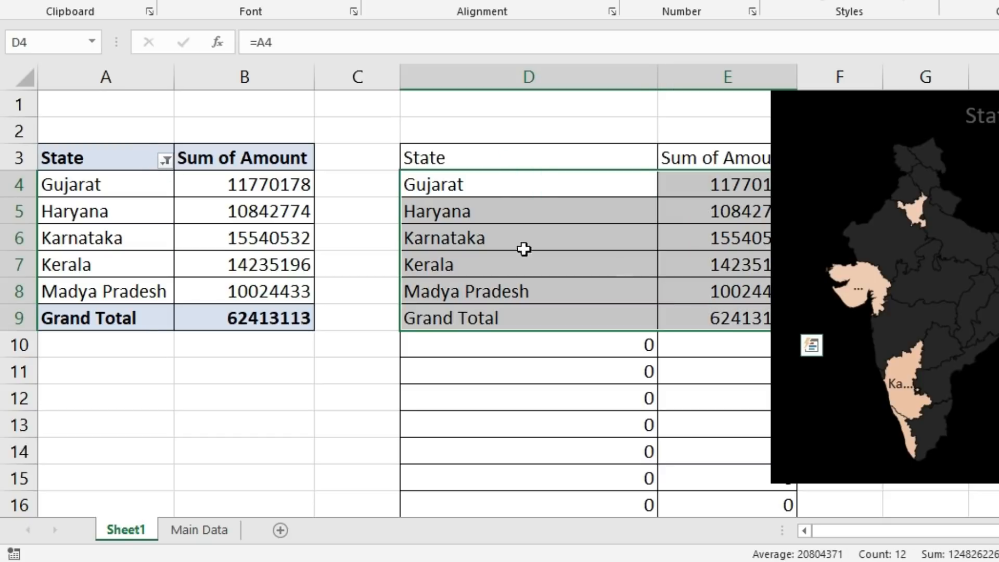
{"action": "left_click_drag", "start_coordinate": [838, 100], "coordinate": [485, 101]}
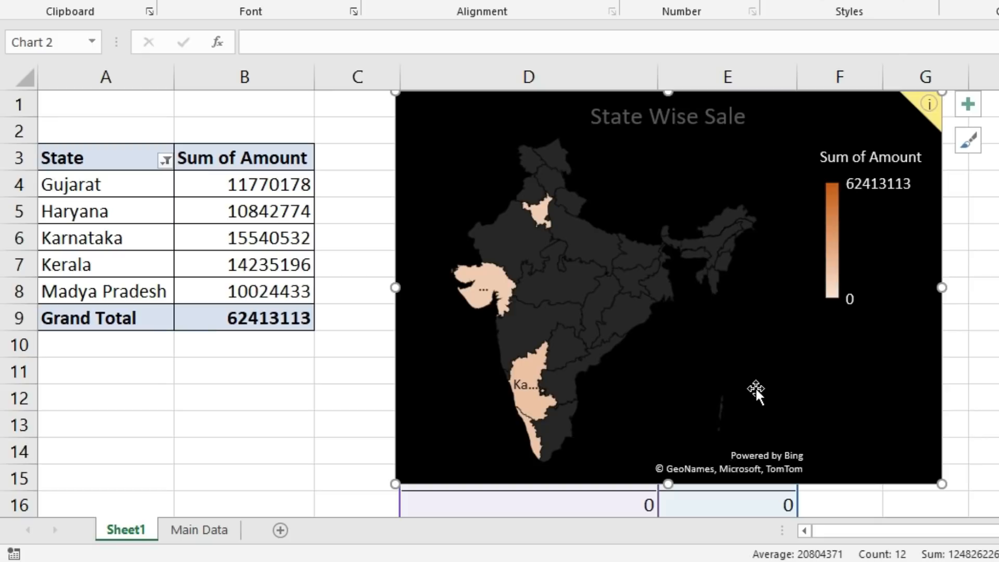
- Clear the filter from the pivot table's State field and enlarge the map chart slightly
{"action": "left_click", "coordinate": [166, 161]}
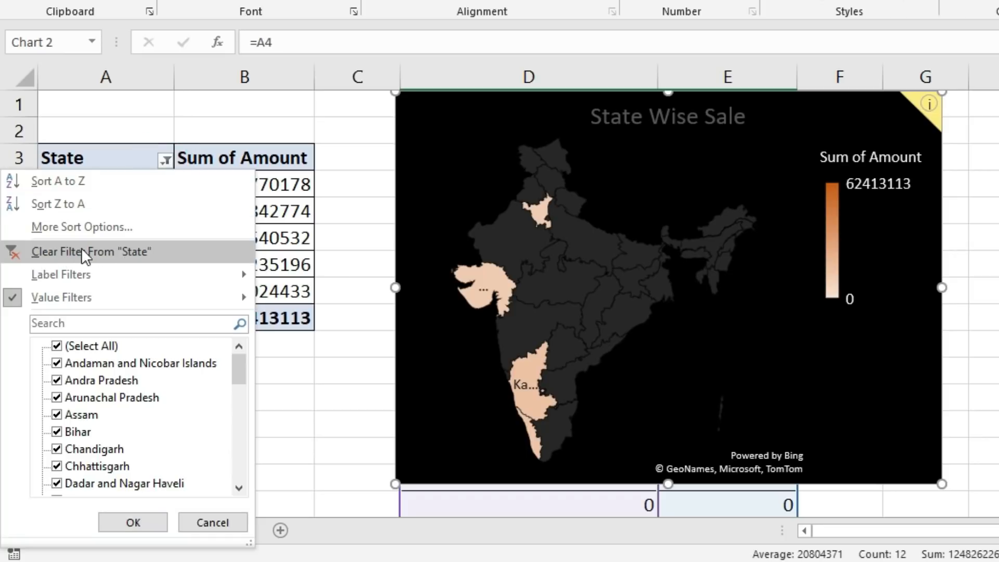
{"action": "left_click", "coordinate": [174, 249]}
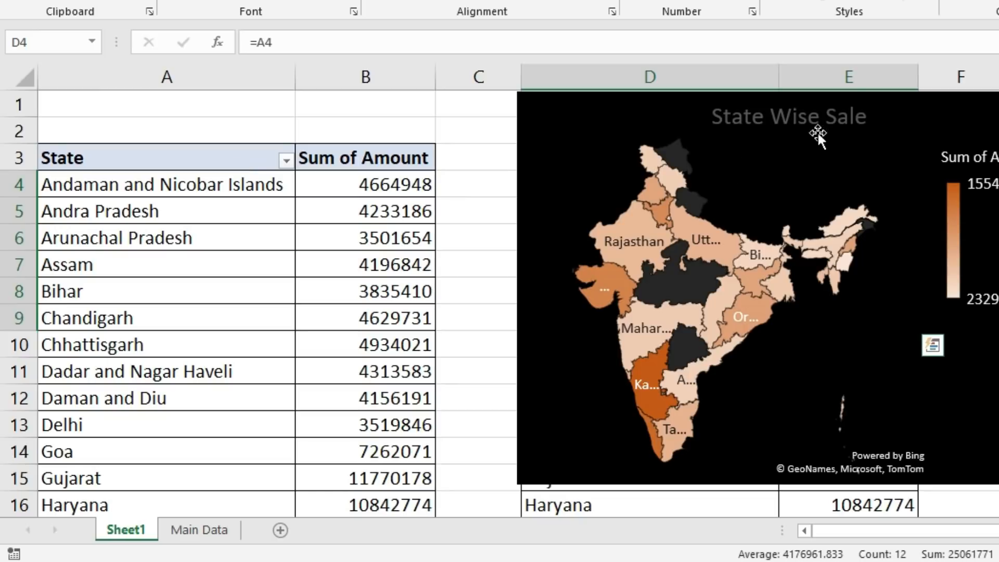
{"action": "left_click", "coordinate": [925, 116]}
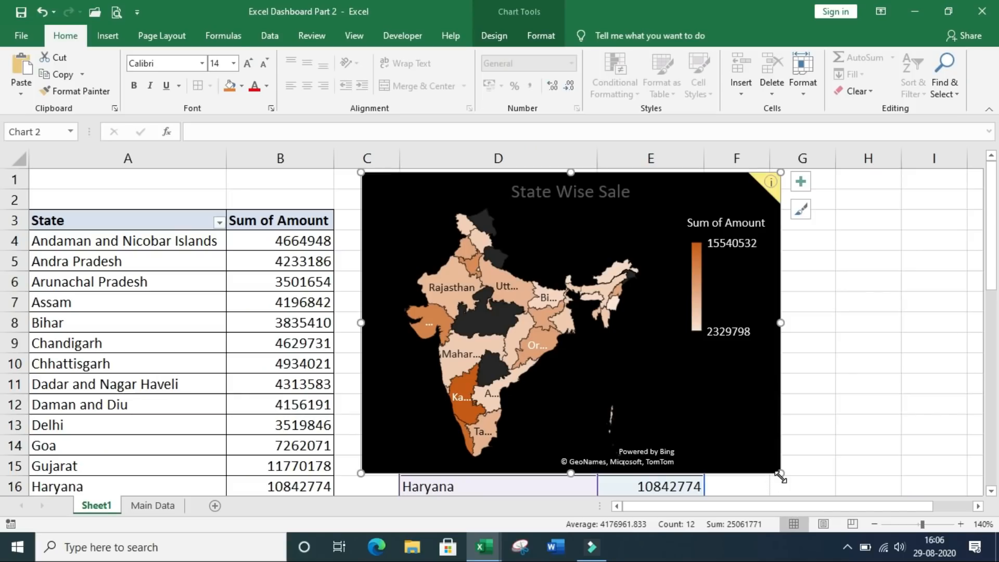
{"action": "left_click_drag", "start_coordinate": [781, 475], "coordinate": [811, 487]}
{"action": "left_click", "coordinate": [885, 441]}
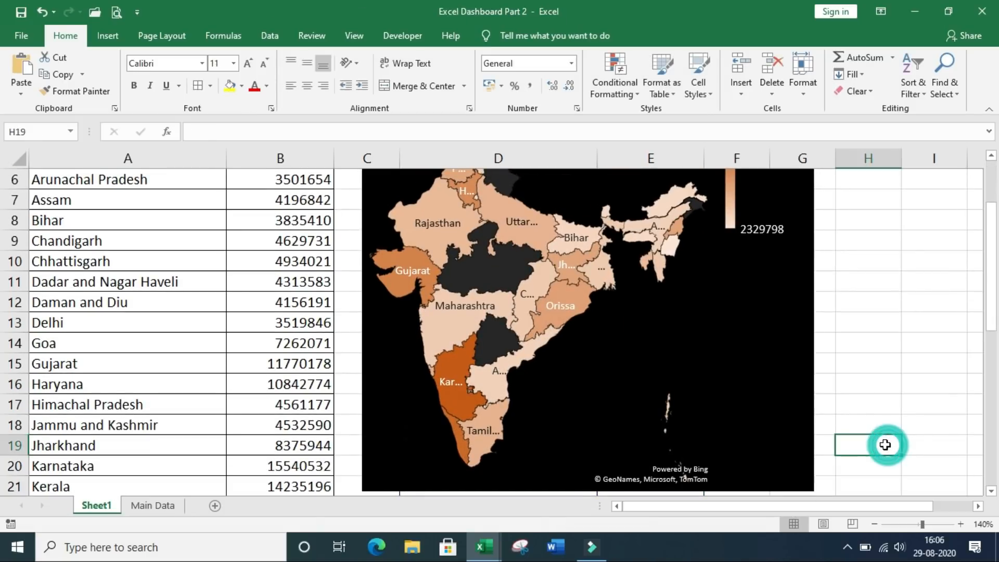
- Move the map chart off the linked range, placing it beside column E from column F onward
{"action": "scroll", "coordinate": [495, 205], "scroll_direction": "up", "scroll_amount": 2}
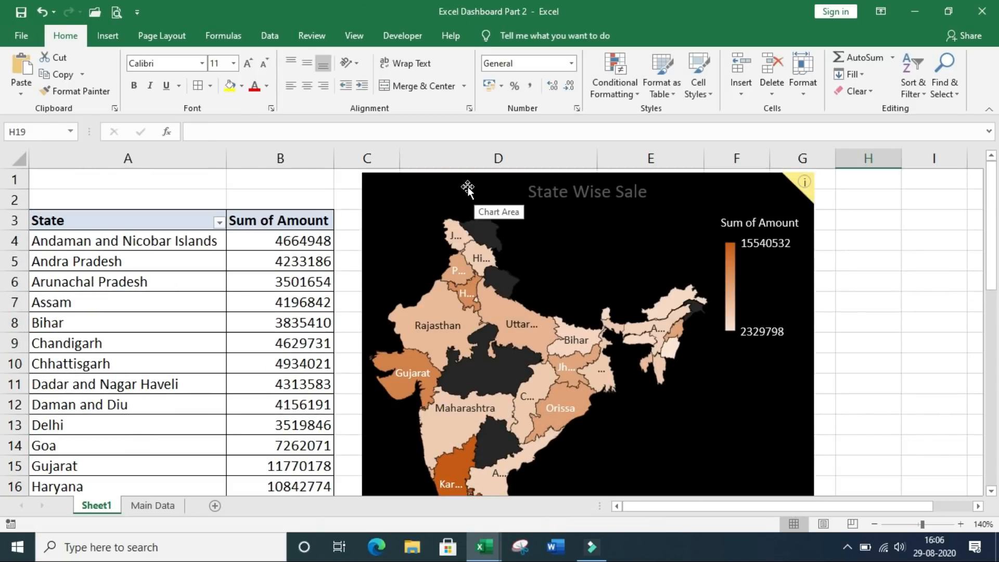
{"action": "left_click_drag", "start_coordinate": [465, 180], "coordinate": [753, 186]}
{"action": "left_click_drag", "start_coordinate": [808, 181], "coordinate": [834, 181]}
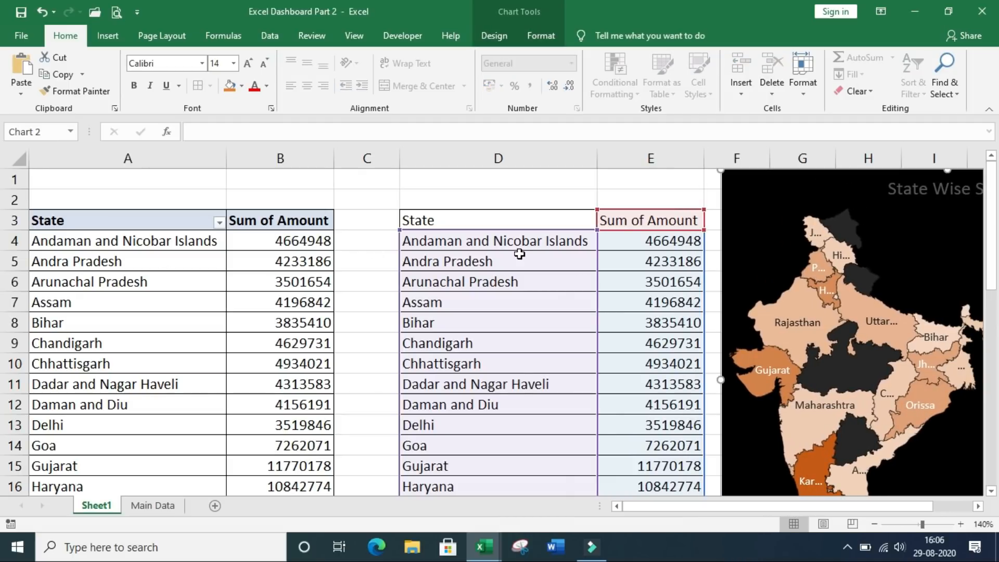
{"action": "left_click_drag", "start_coordinate": [992, 268], "coordinate": [2, 252]}
{"action": "left_click_drag", "start_coordinate": [679, 509], "coordinate": [745, 516]}
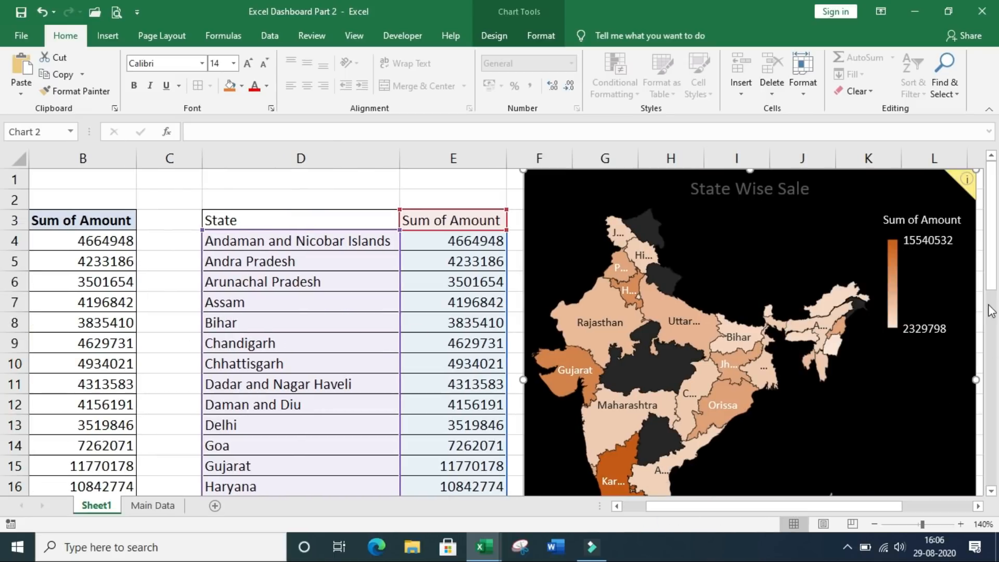
{"action": "mouse_move", "coordinate": [991, 287]}
{"action": "left_mouse_down"}
{"action": "mouse_move", "coordinate": [993, 317]}
{"action": "mouse_move", "coordinate": [994, 281]}
{"action": "left_mouse_up"}
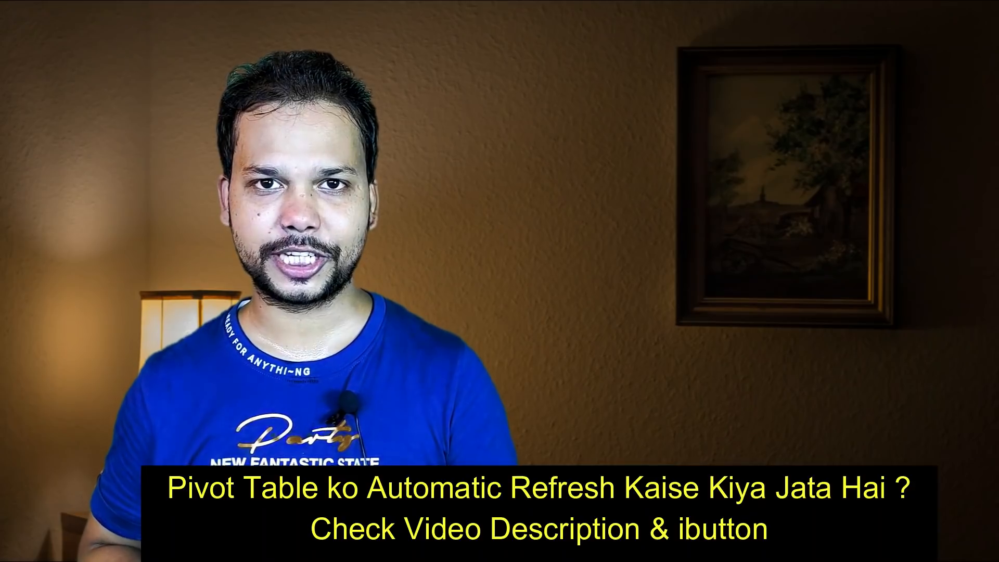